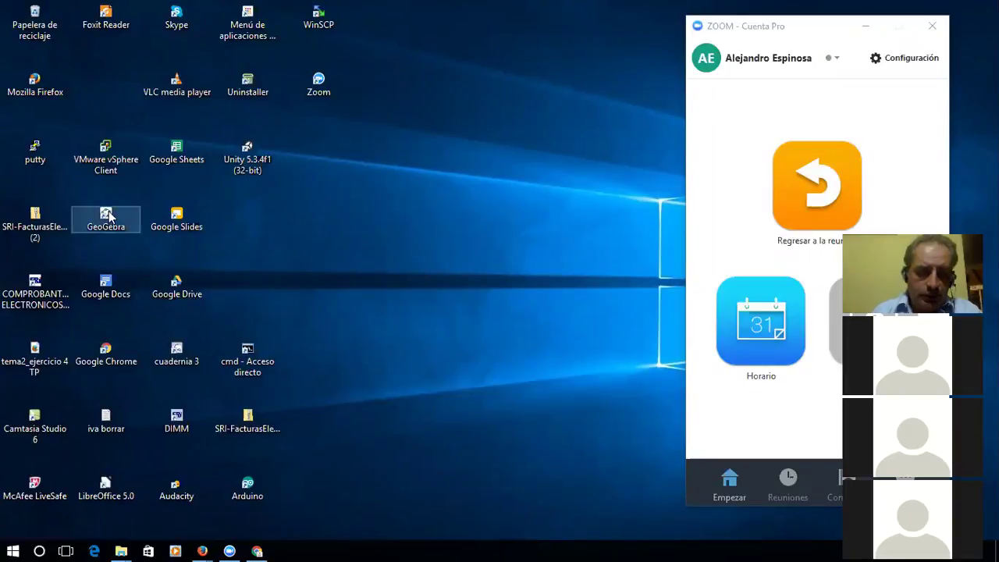
Launch GeoGebra, move its window to the upper-left corner of the desktop and enlarge it
double_click(108, 217)
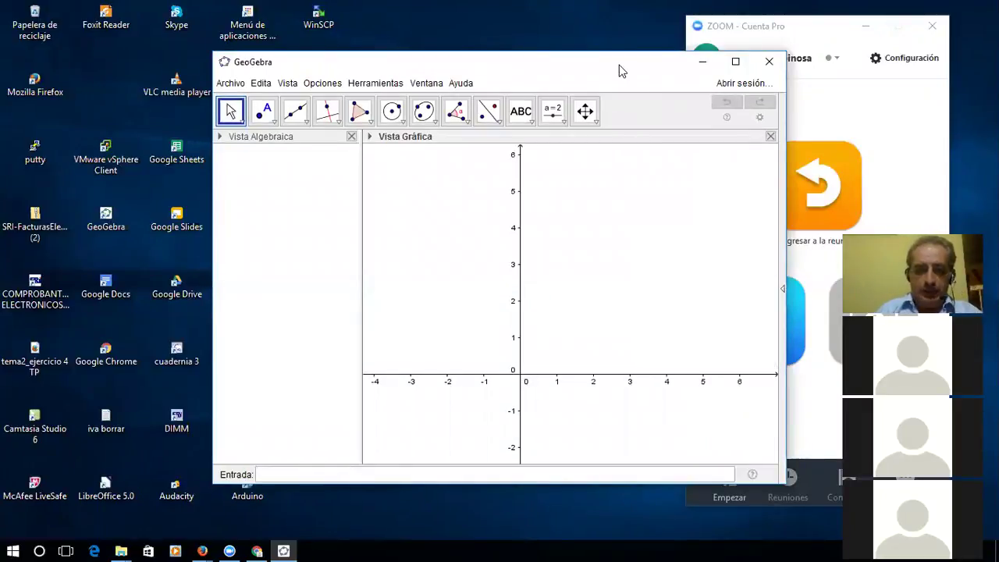
left_click_drag(619, 71, 420, 21)
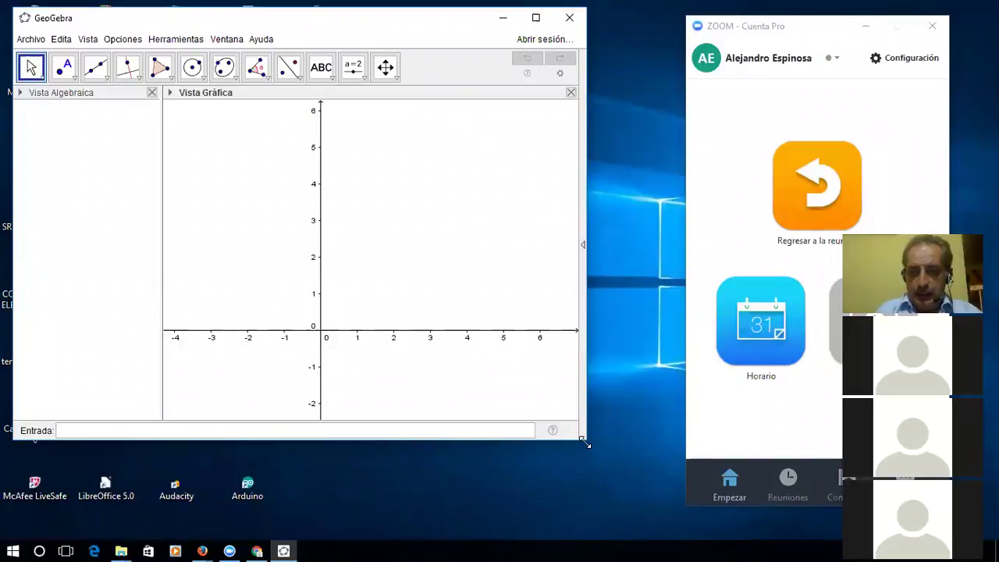
left_click_drag(585, 443, 707, 538)
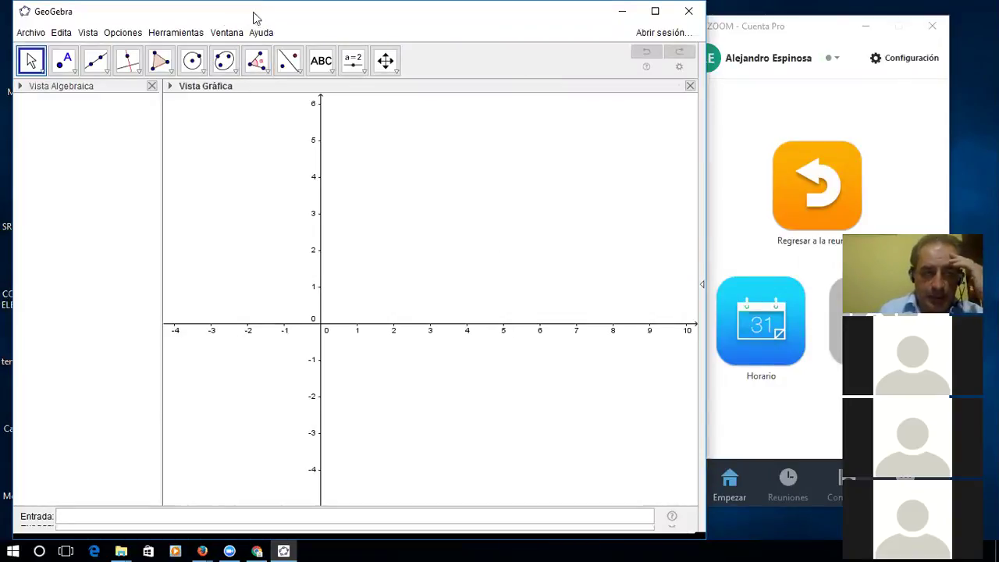
Review the available file, editing, options, tools, window and help commands
left_click(353, 60)
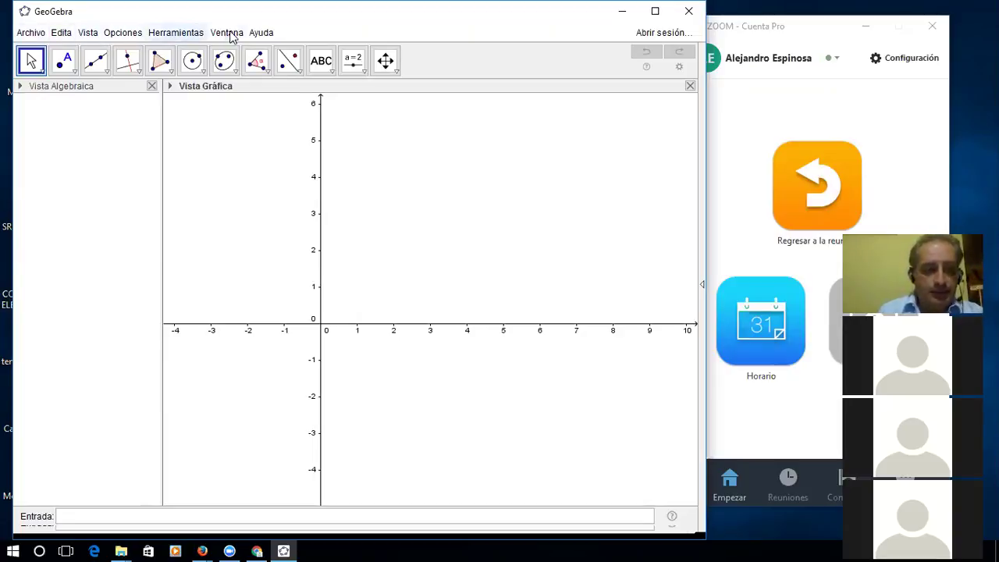
left_click(34, 34)
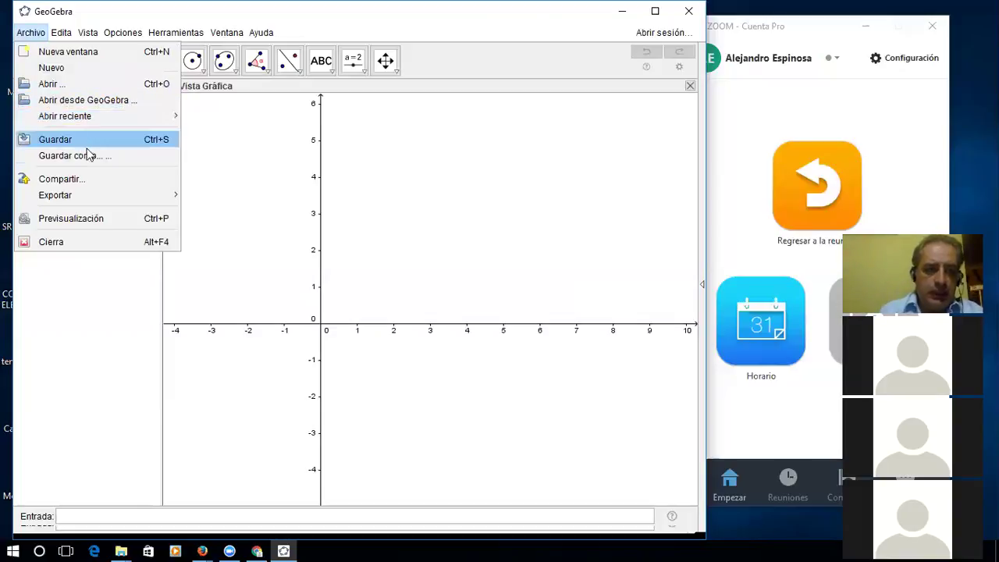
mouse_move(66, 200)
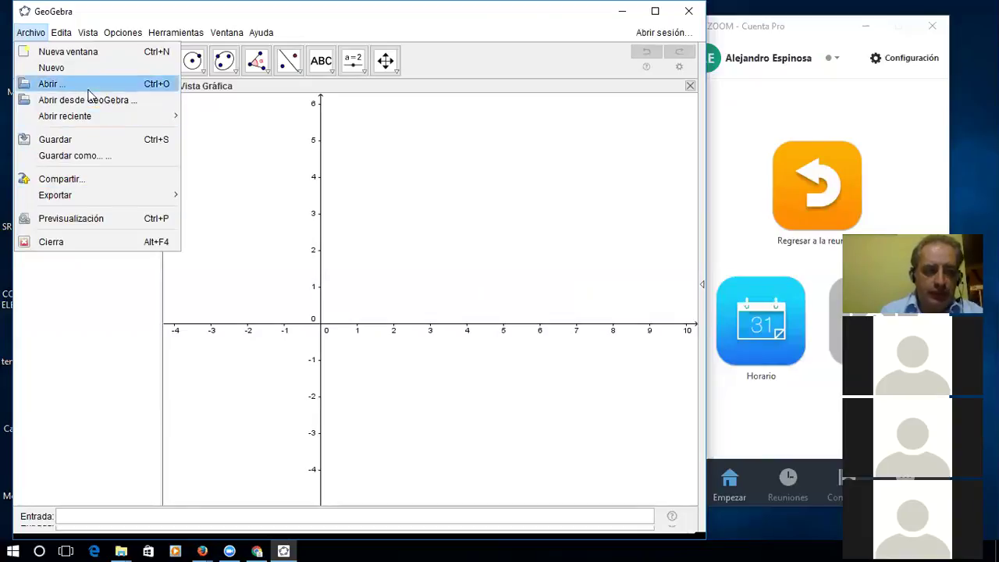
mouse_move(63, 36)
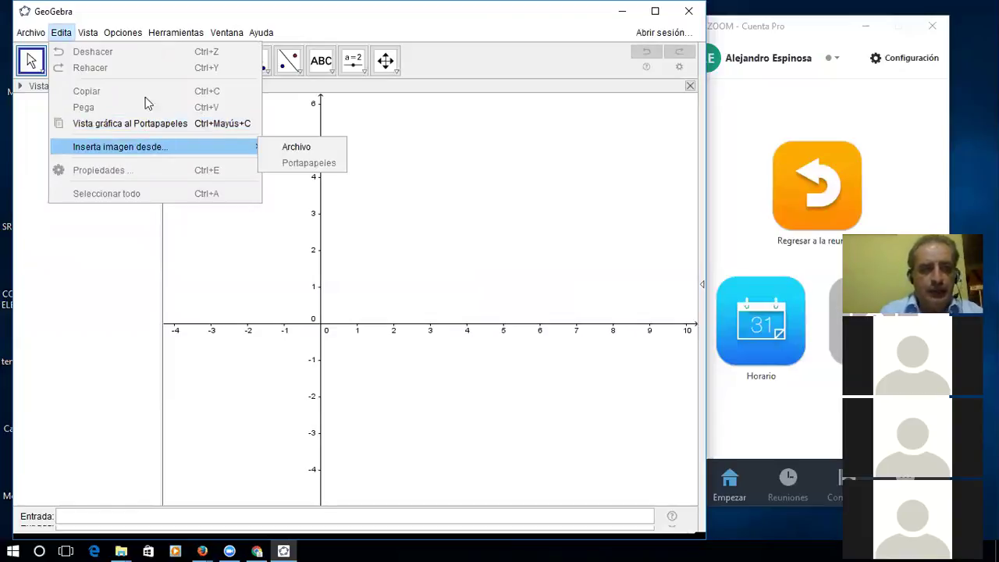
key("Escape")
left_click(87, 35)
key("Escape")
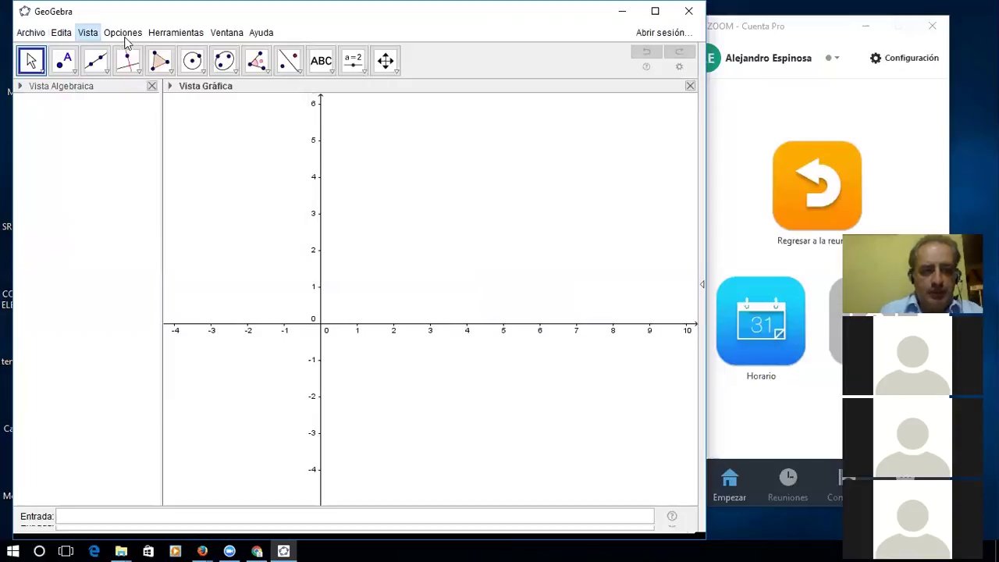
key("Right")
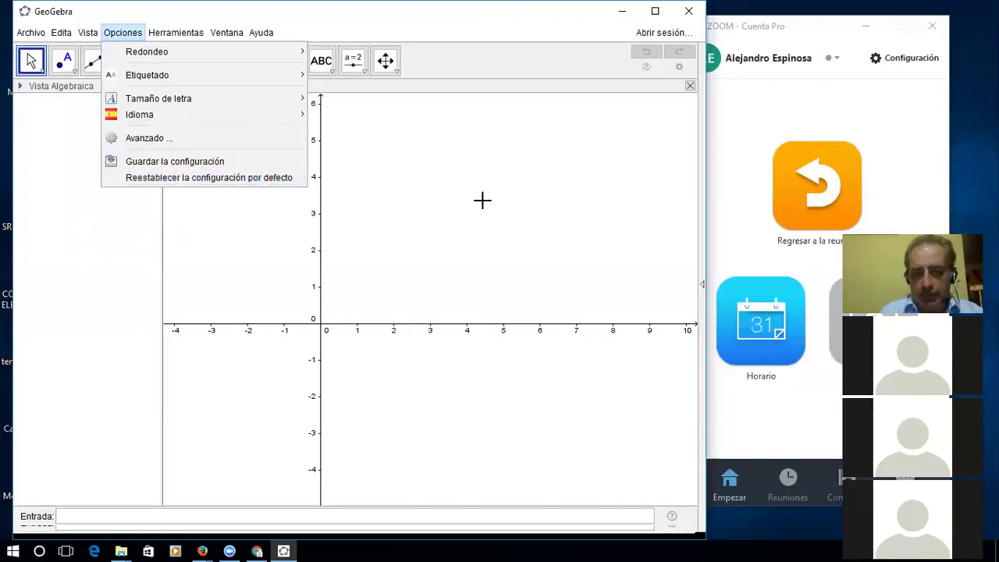
mouse_move(182, 36)
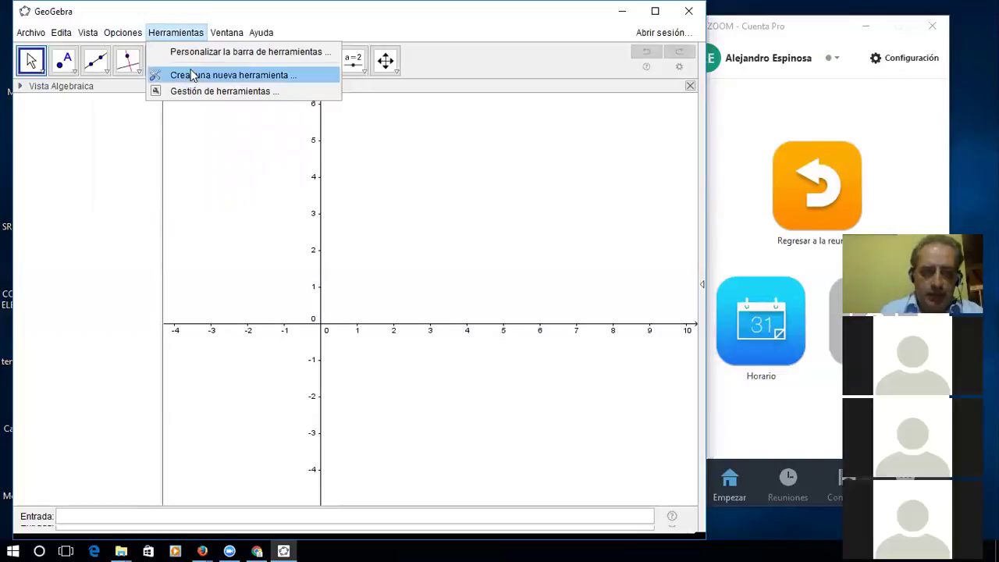
mouse_move(227, 33)
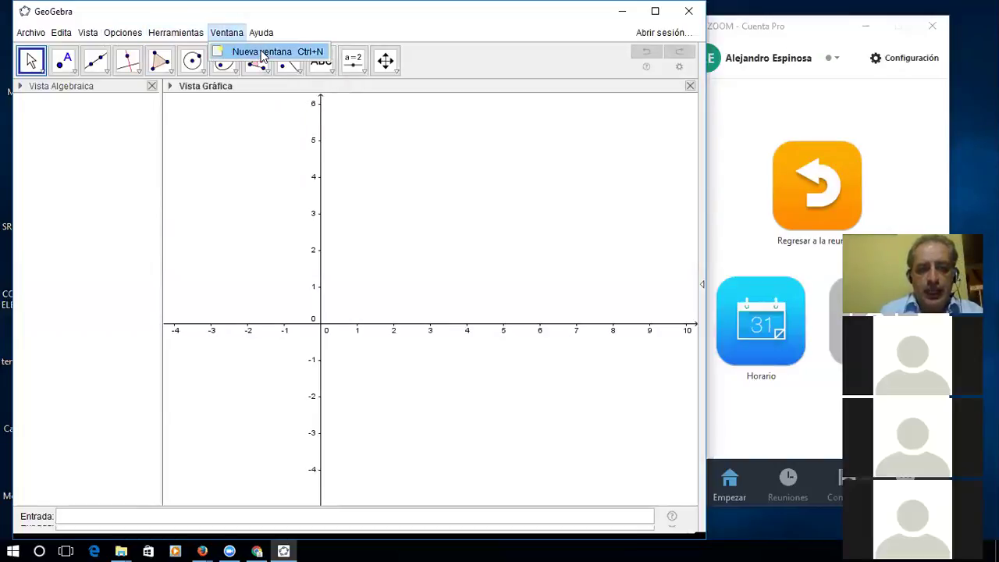
mouse_move(266, 37)
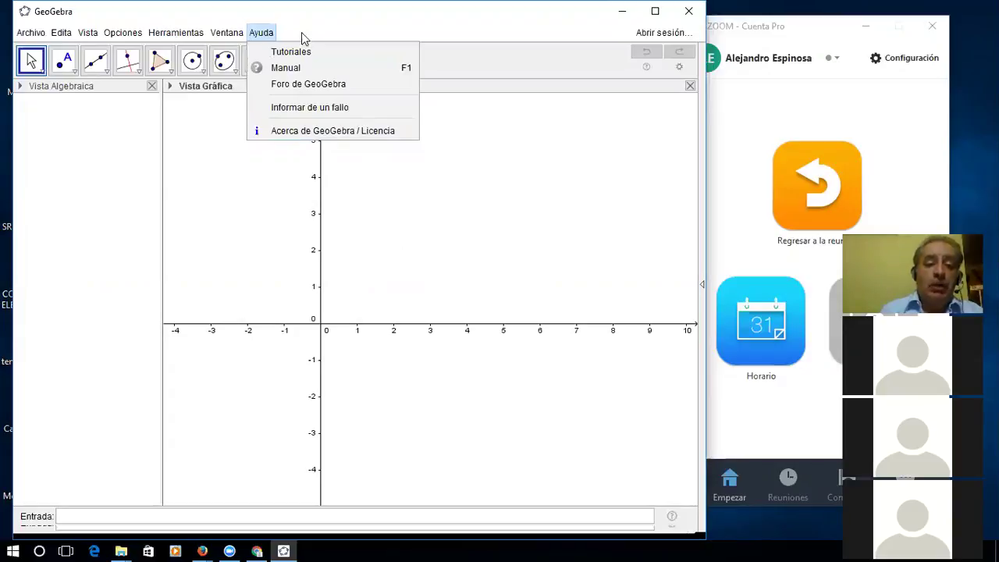
mouse_move(127, 30)
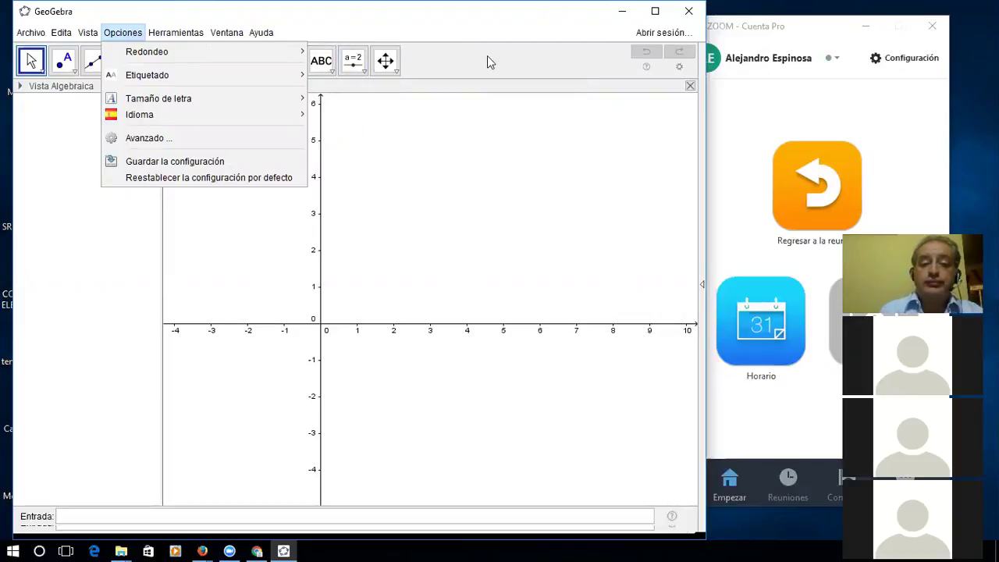
left_click(379, 217)
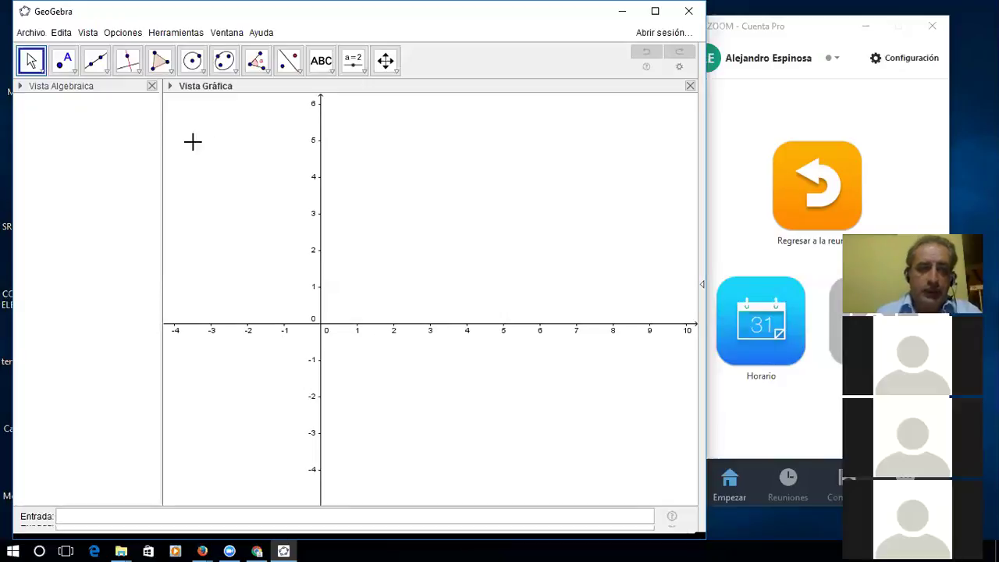
Hide the coordinate axes of the graphics view and show them again, twice in a row
left_click(170, 87)
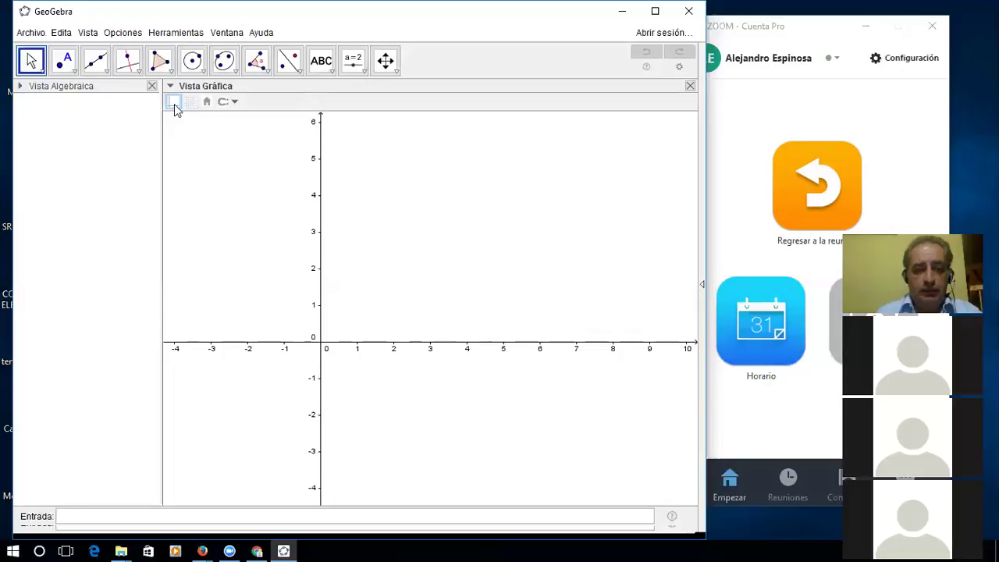
left_click(175, 105)
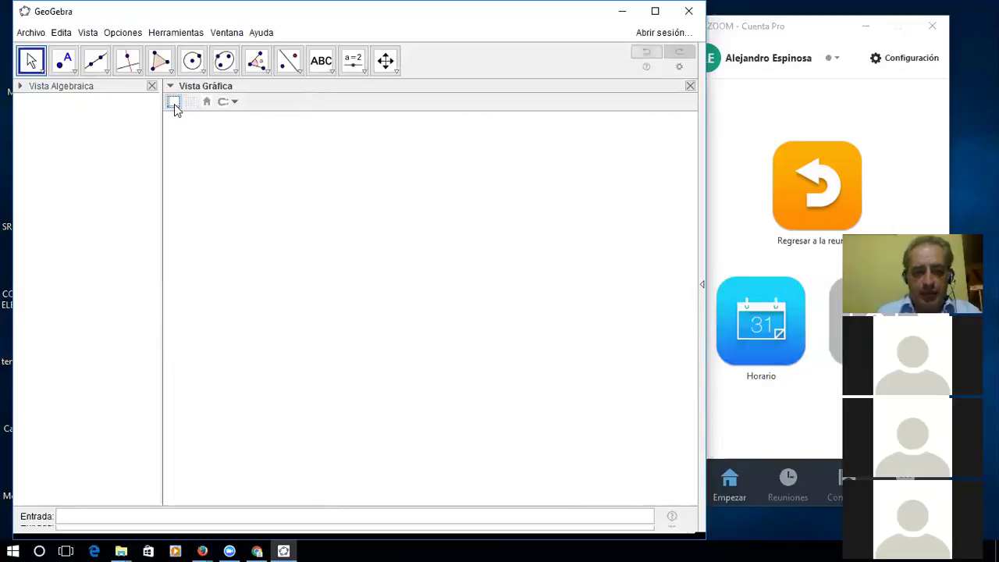
left_click(175, 105)
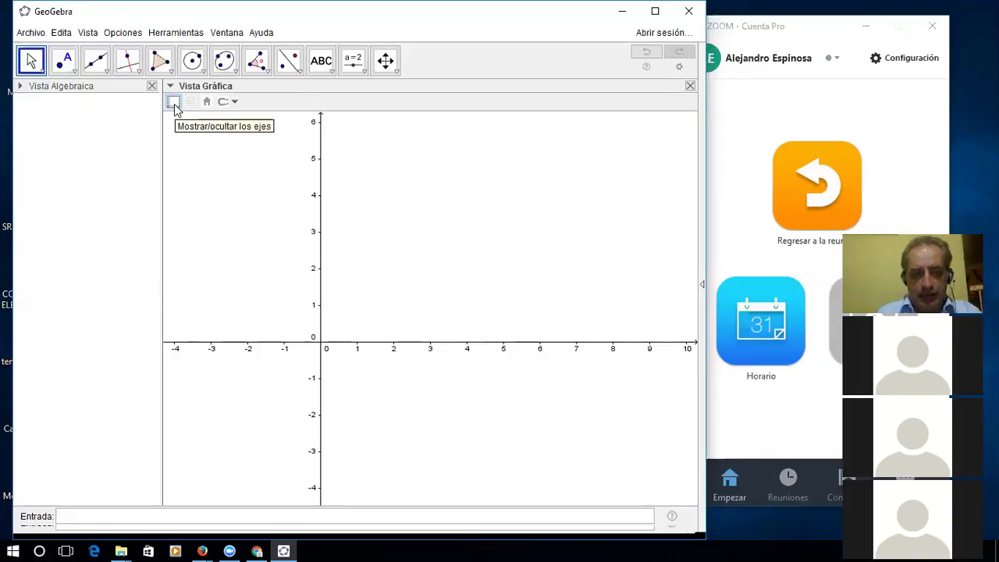
left_click(174, 106)
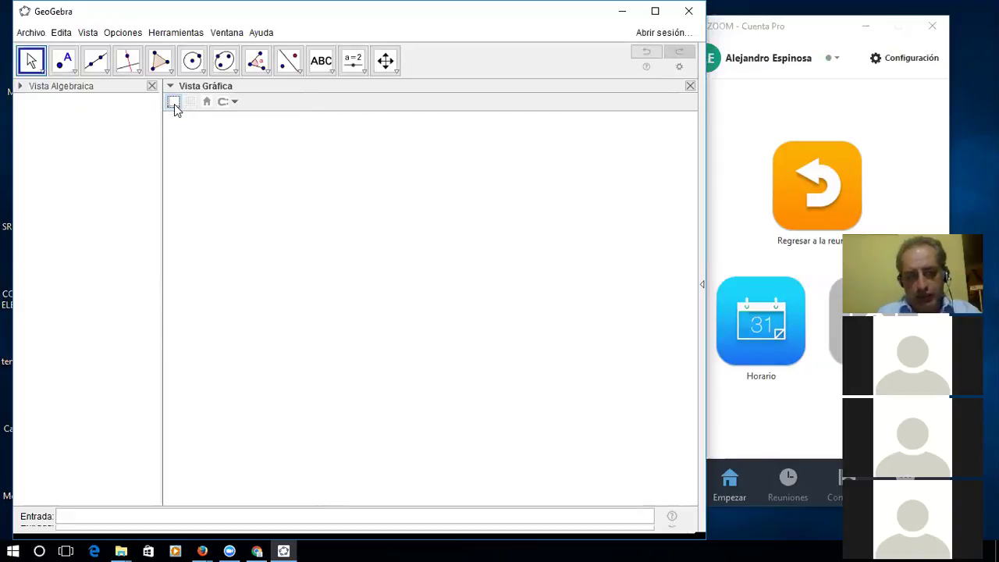
left_click(174, 104)
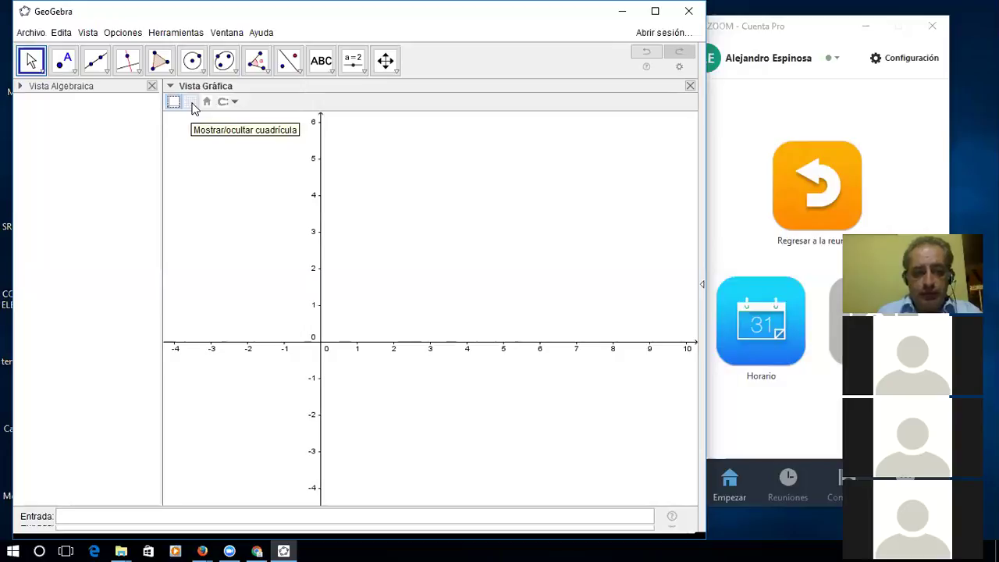
Turn on the grid in the graphics view and collapse the view's style bar
left_click(195, 109)
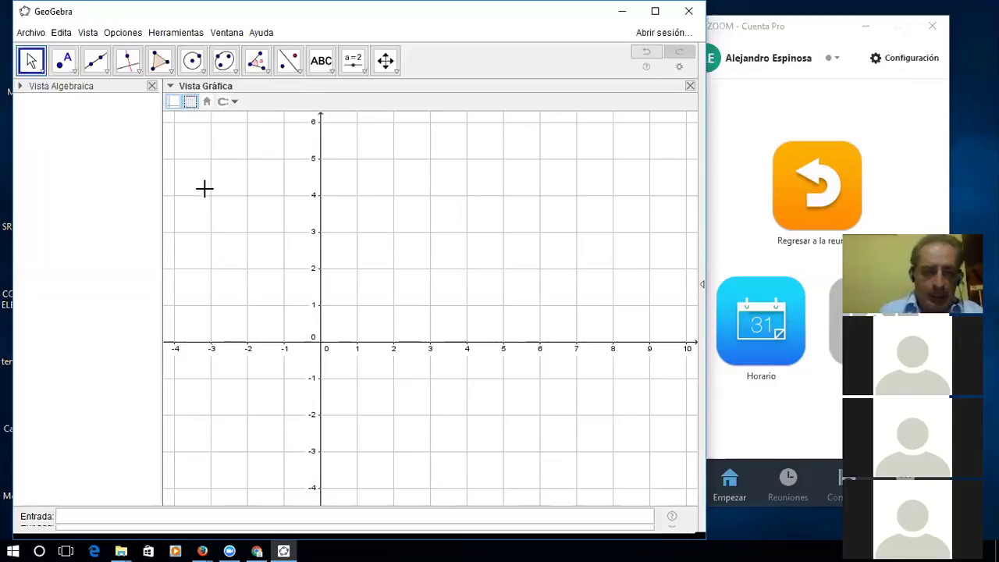
left_click(190, 101)
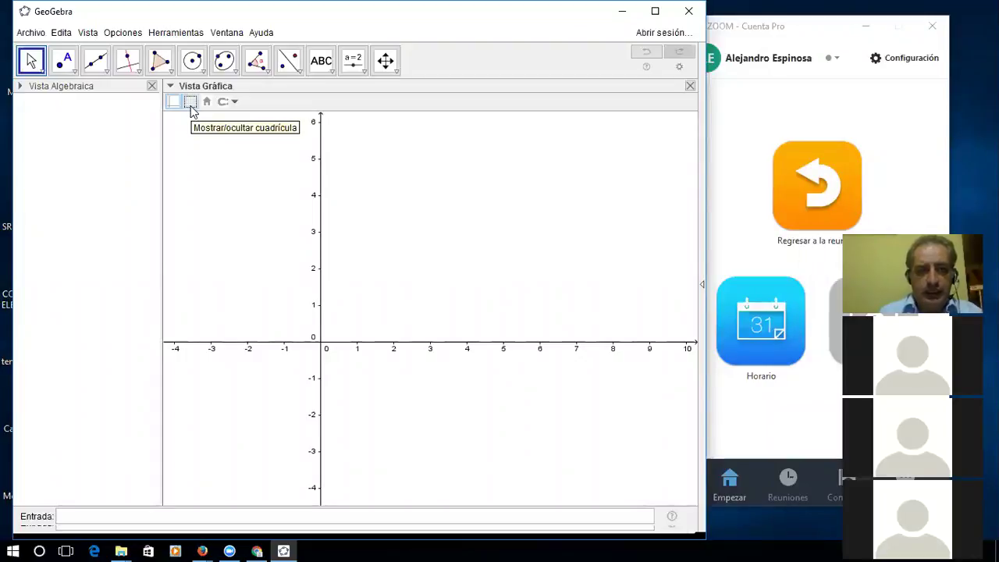
left_click(190, 102)
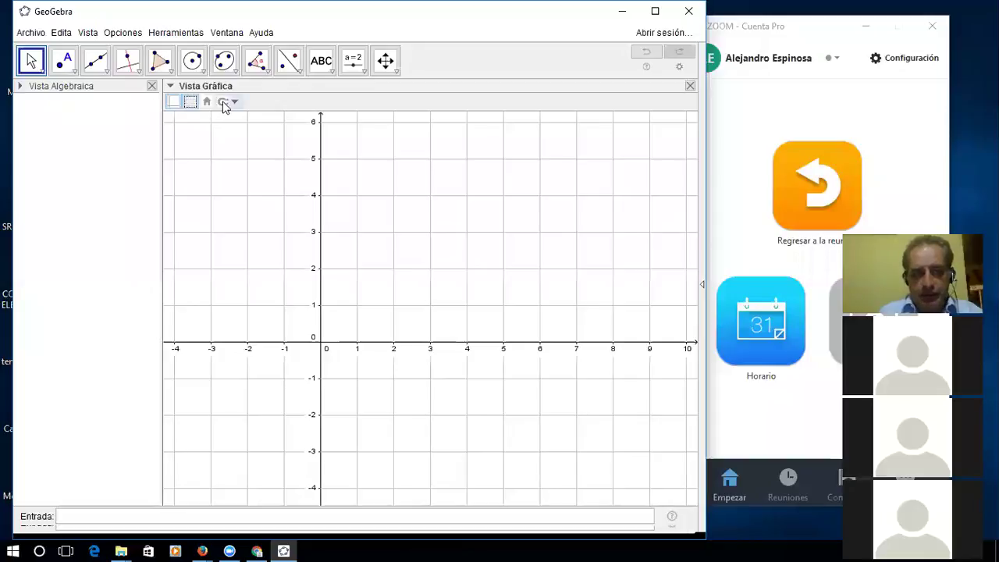
left_click(171, 88)
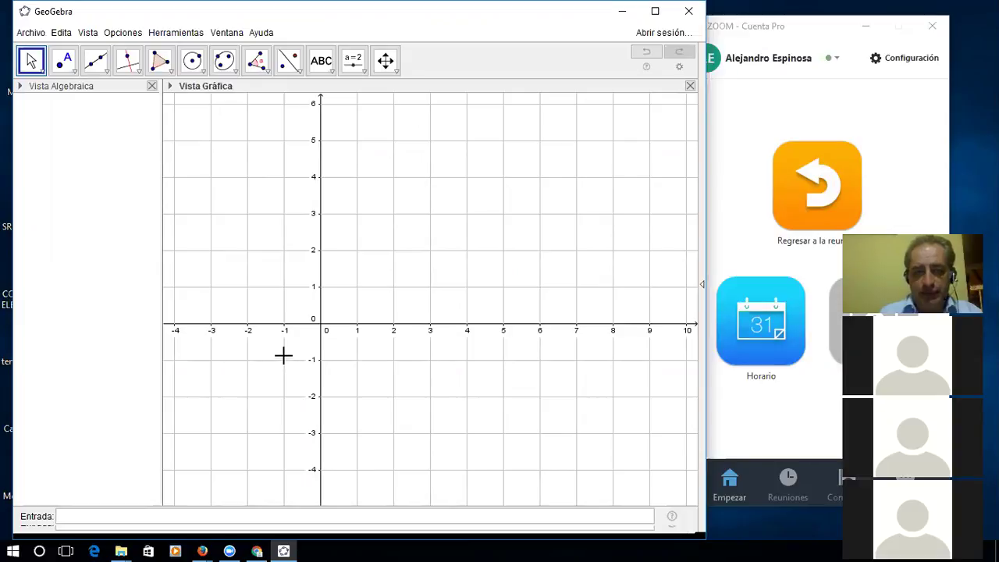
Hide the graphics view's grid and turn it back on
right_click(441, 191)
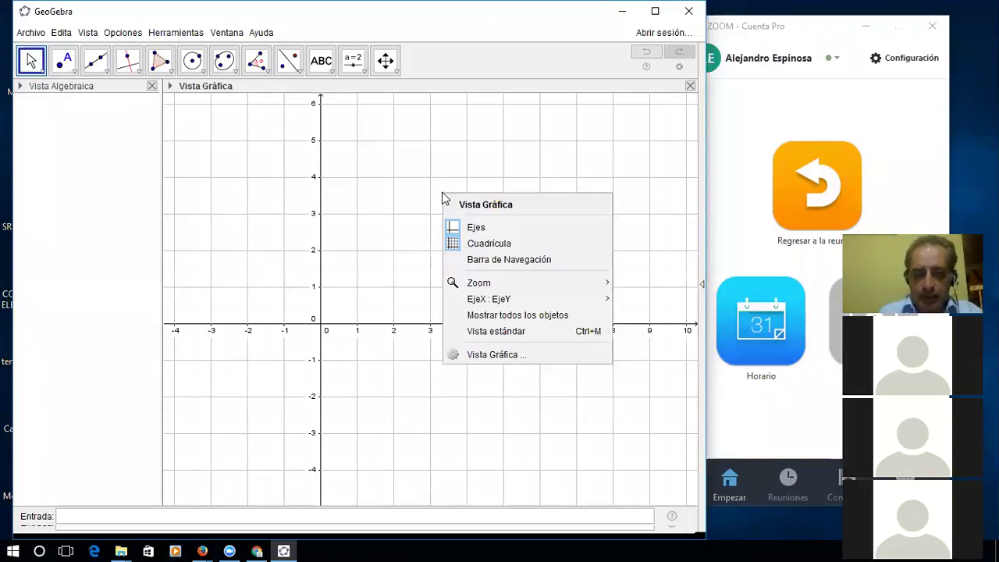
left_click(477, 244)
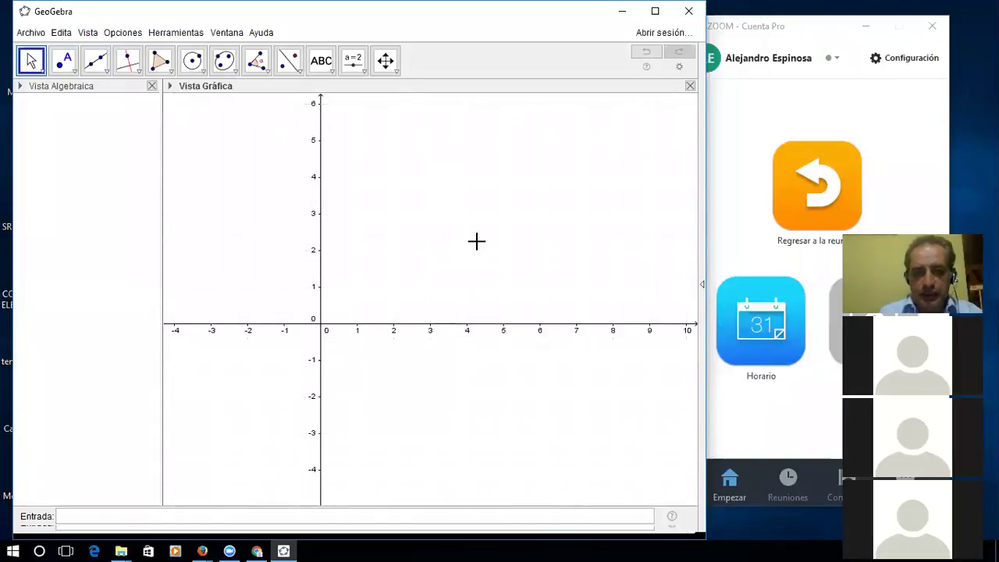
right_click(444, 161)
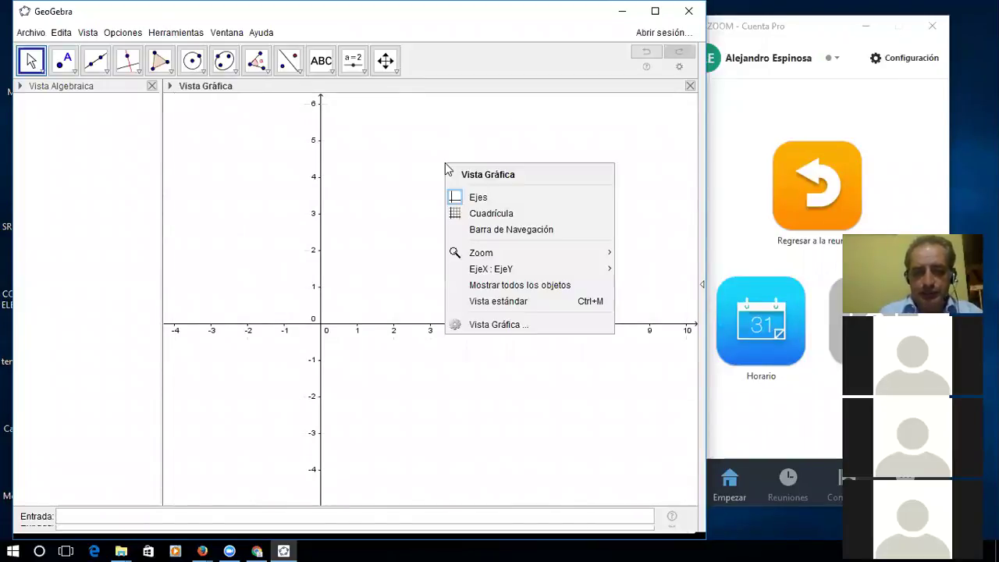
left_click(463, 210)
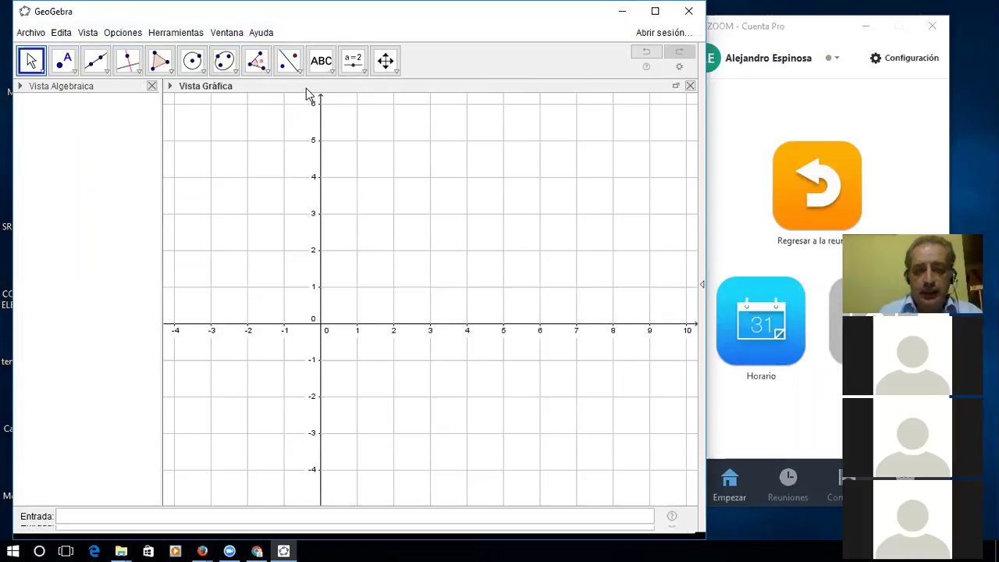
Close the algebra view and restore it beside the graphics view
left_click(152, 85)
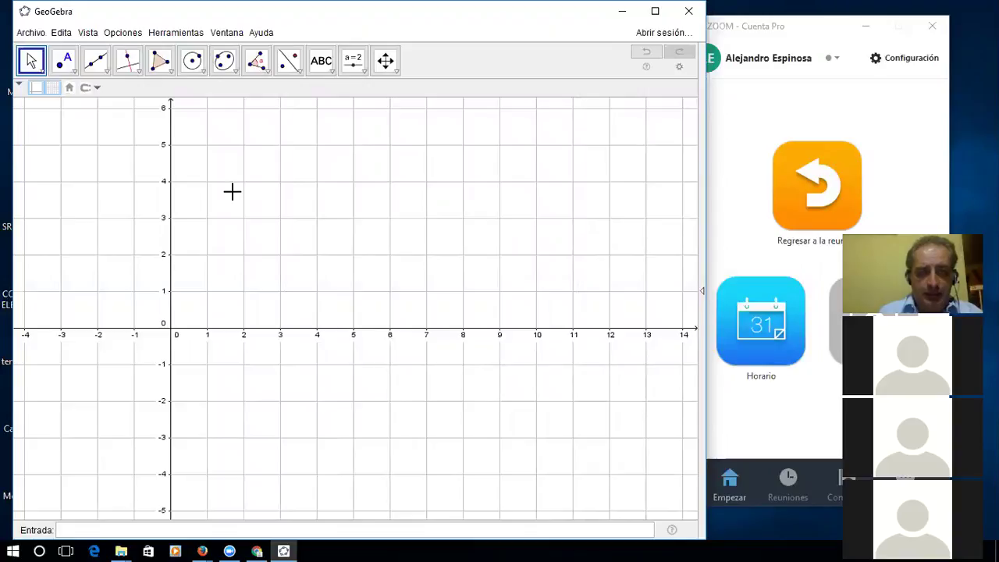
left_click(89, 33)
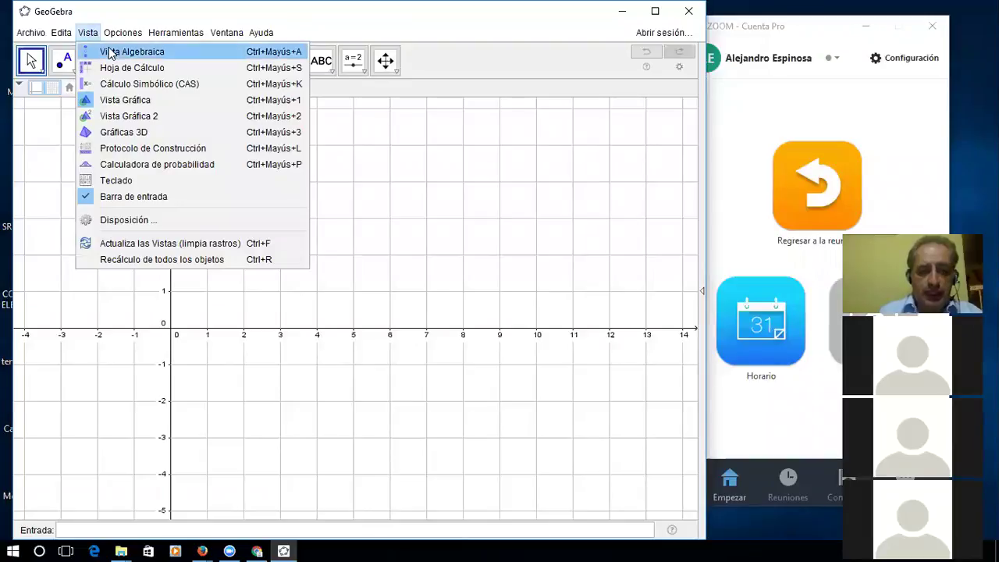
left_click(110, 53)
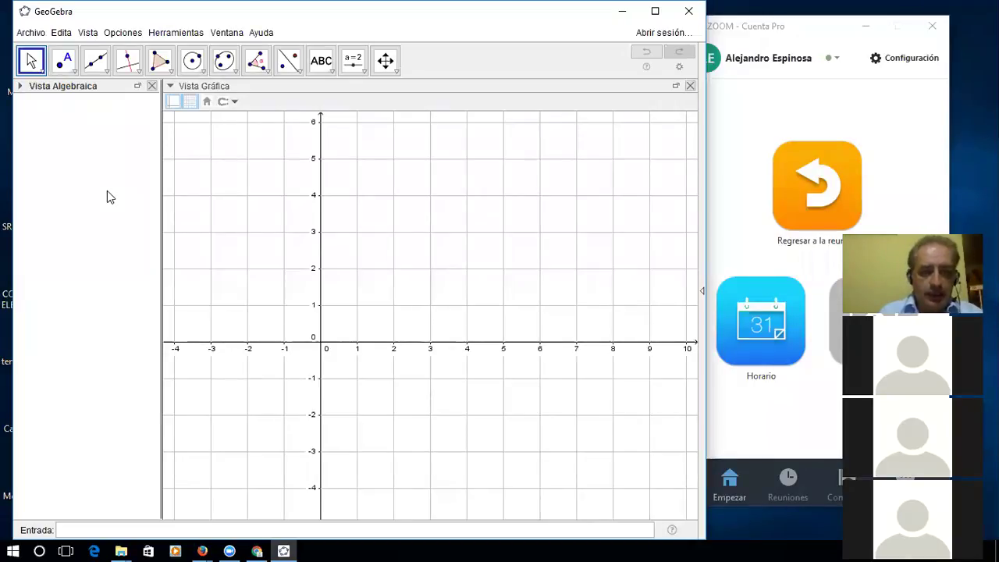
Display the Construction Protocol (Protocolo de Construcción) view and widen the window to make room for it
left_click(87, 33)
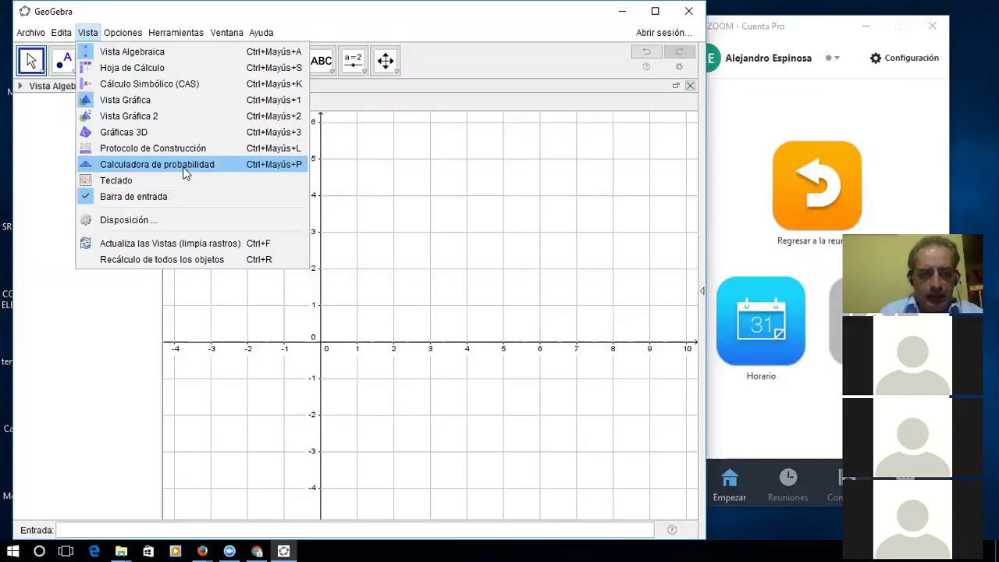
left_click(145, 153)
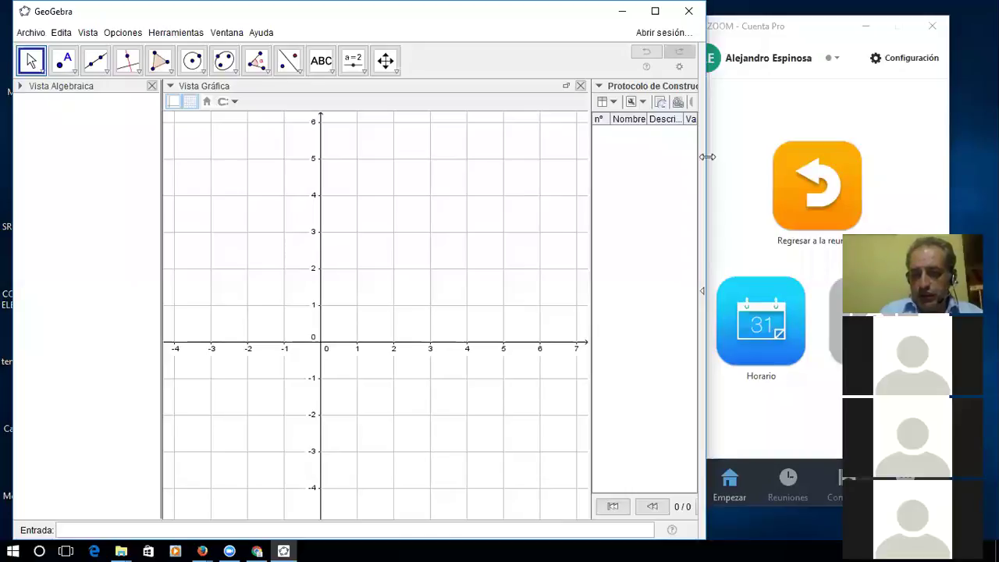
left_click_drag(707, 157, 824, 157)
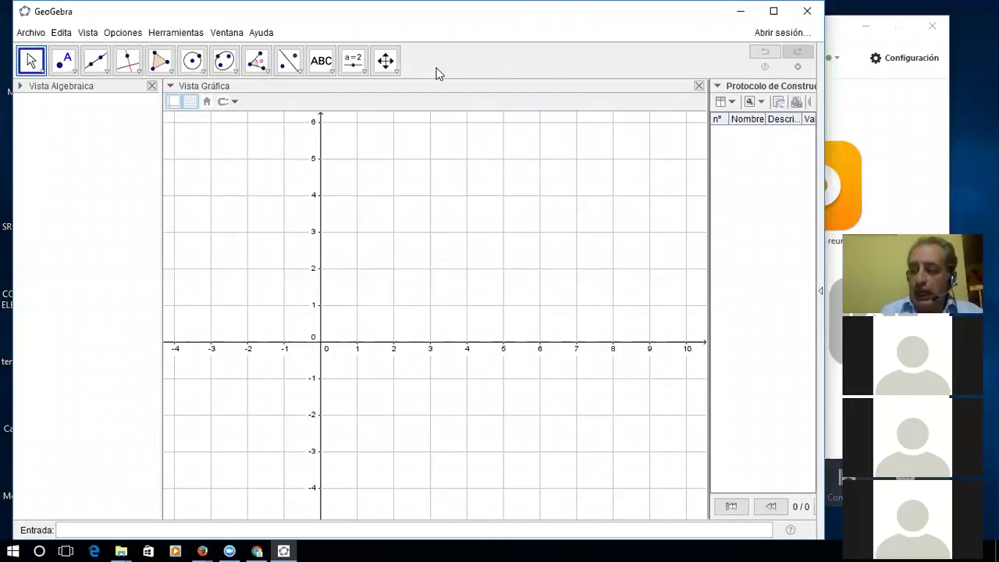
Place a point at (3, 5) in the graphics view with the Punto tool
left_click(75, 72)
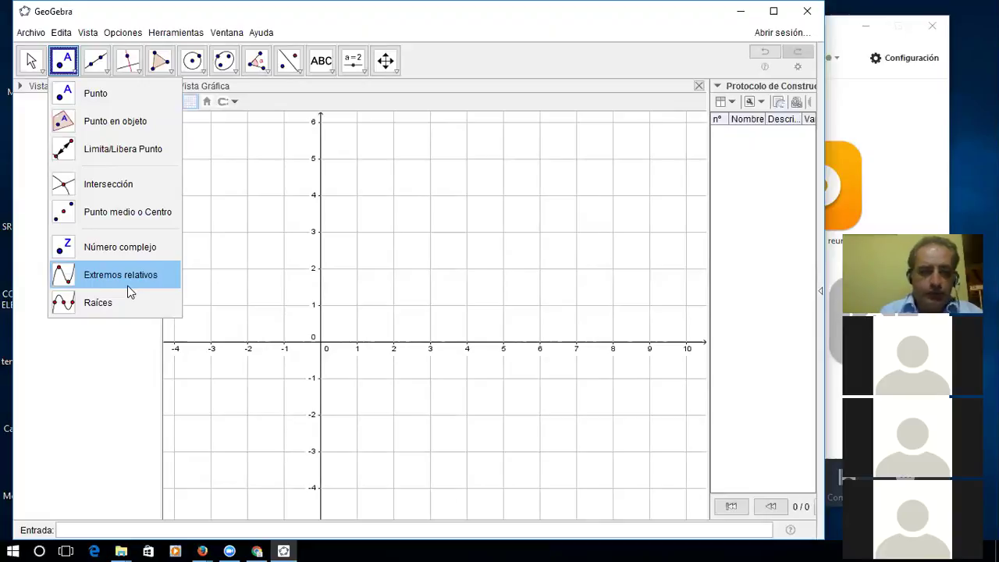
left_click(64, 94)
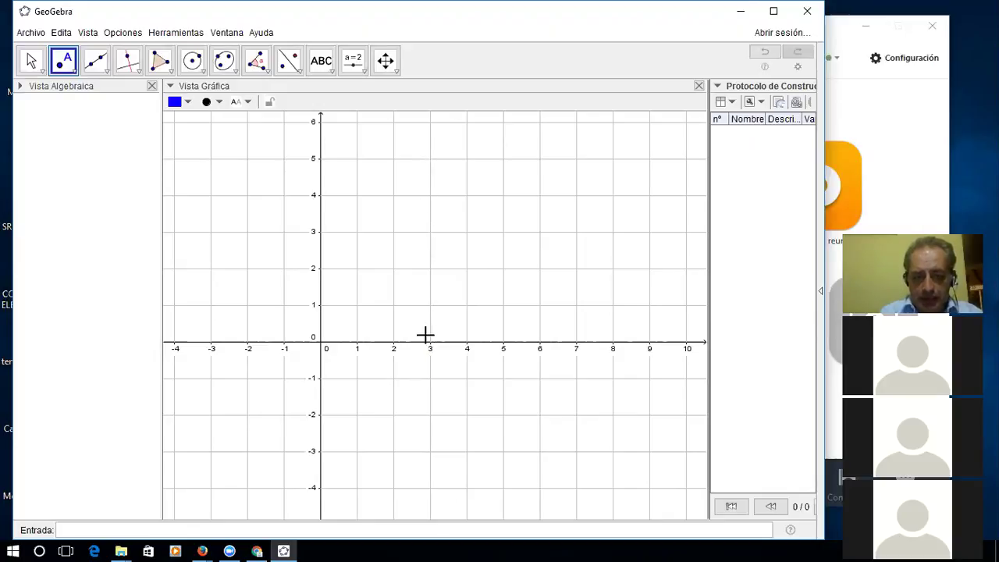
left_click(431, 159)
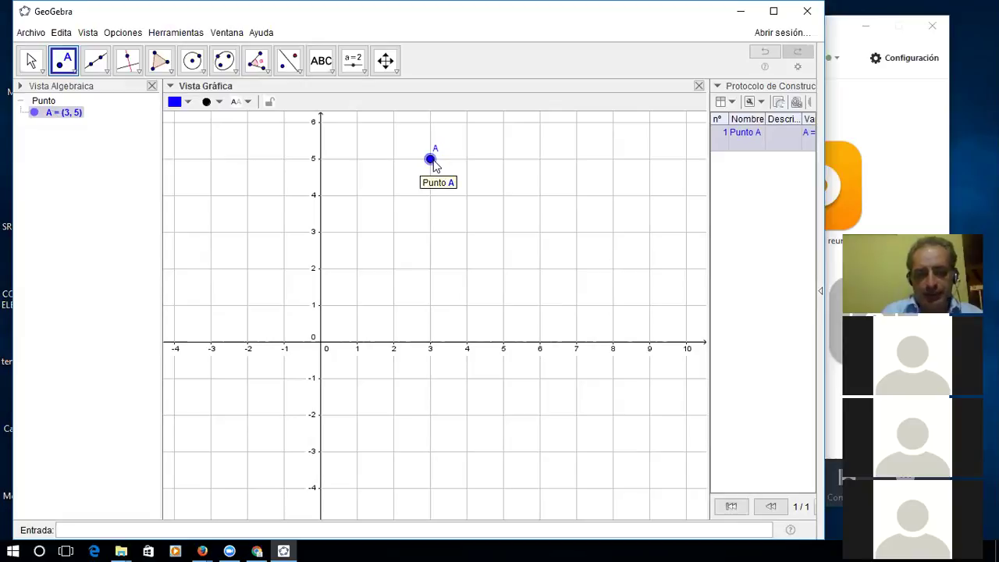
Change point A's definition to (4, 5) in its properties and close the Preferencias dialog
right_click(51, 117)
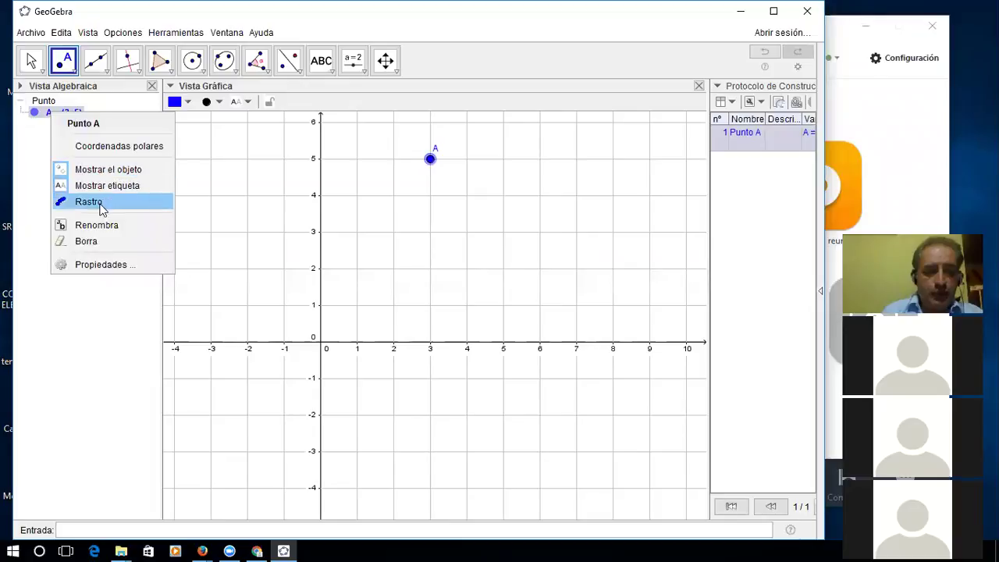
left_click(95, 259)
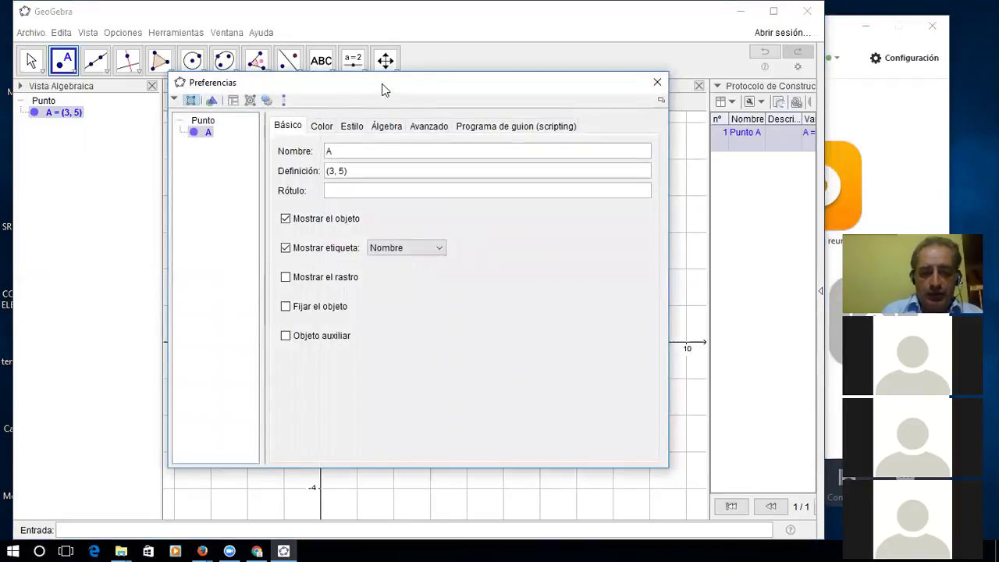
left_click_drag(383, 89, 359, 222)
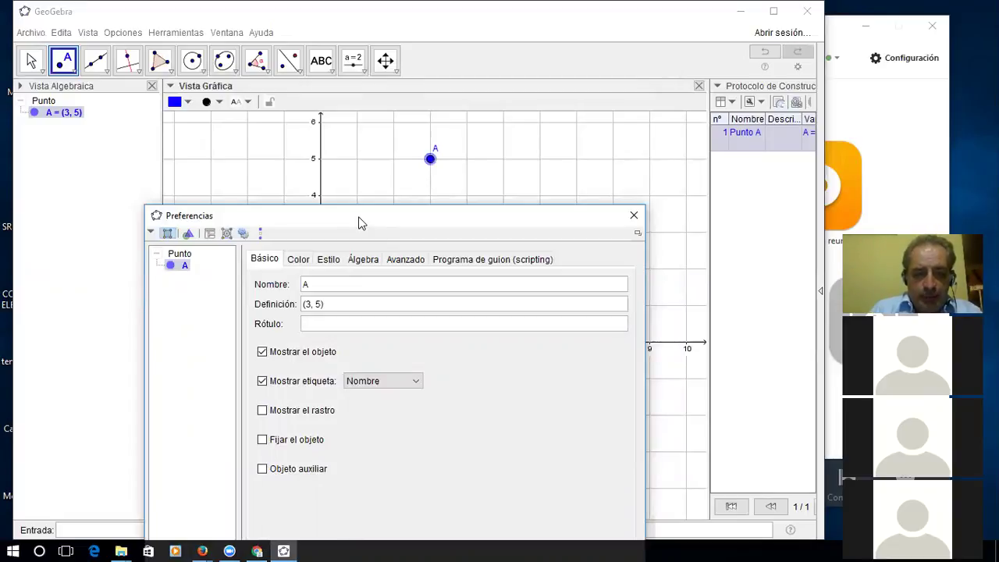
left_click(310, 310)
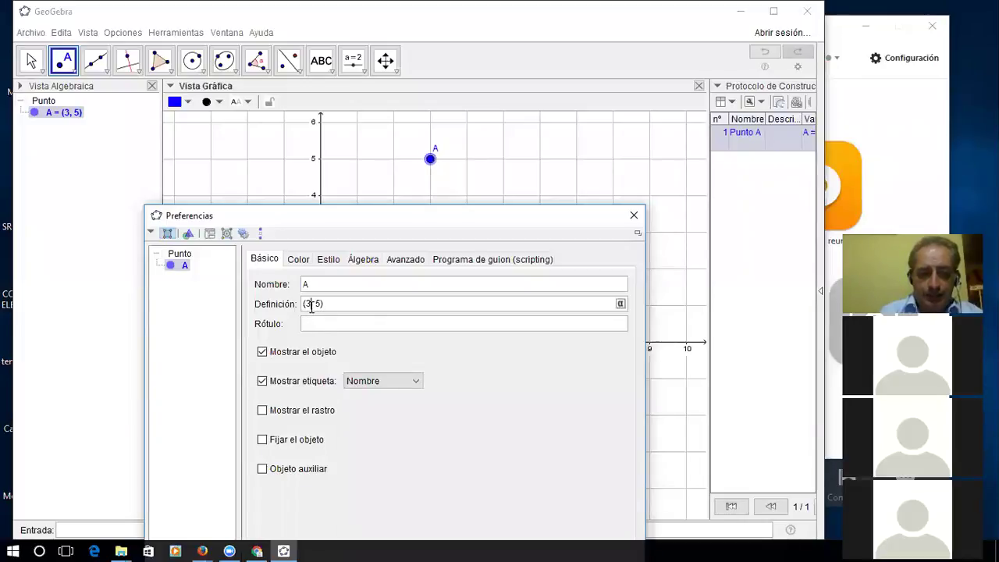
key("BackSpace")
type("4")
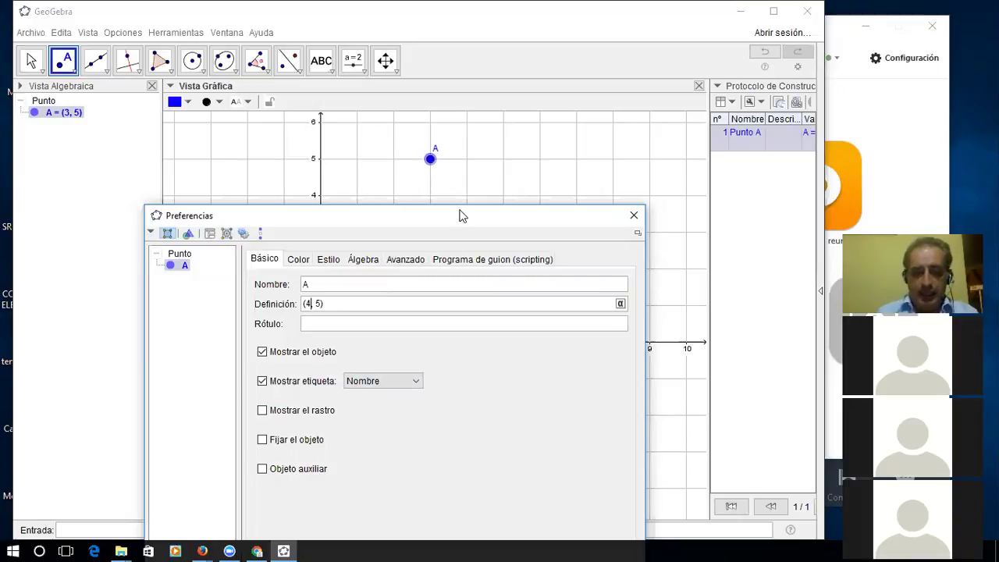
left_click_drag(461, 215, 442, 366)
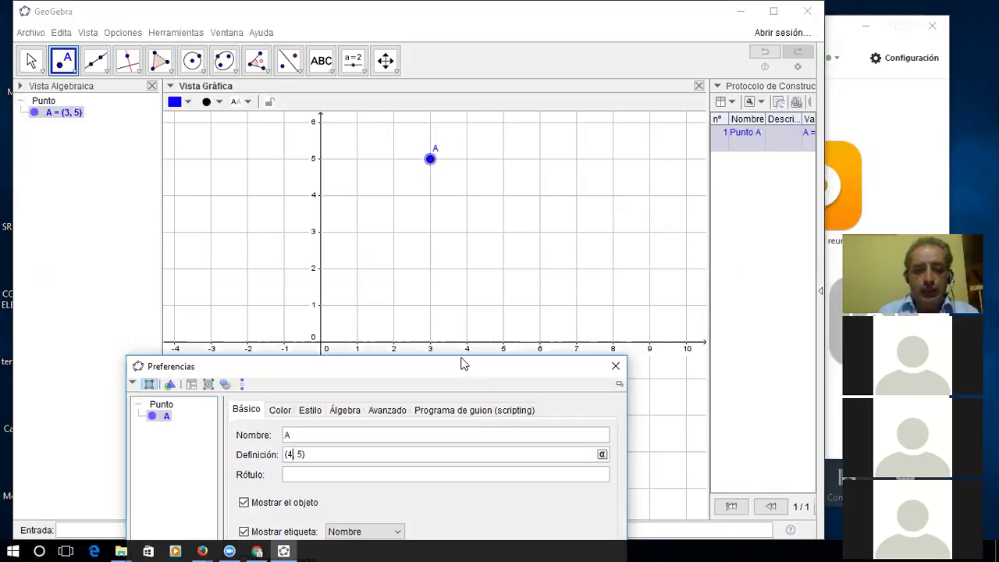
left_click_drag(462, 363, 467, 126)
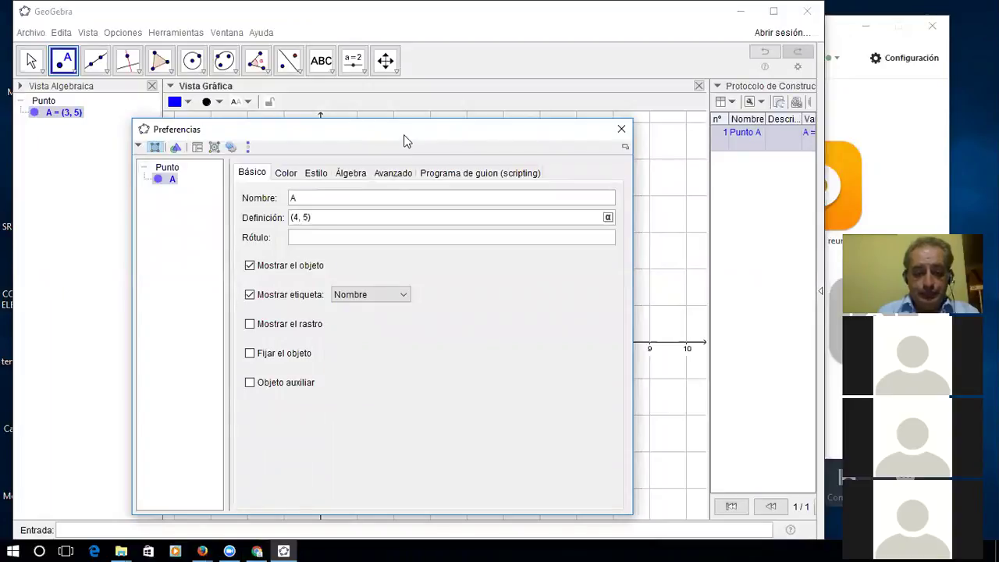
left_click_drag(404, 136, 399, 132)
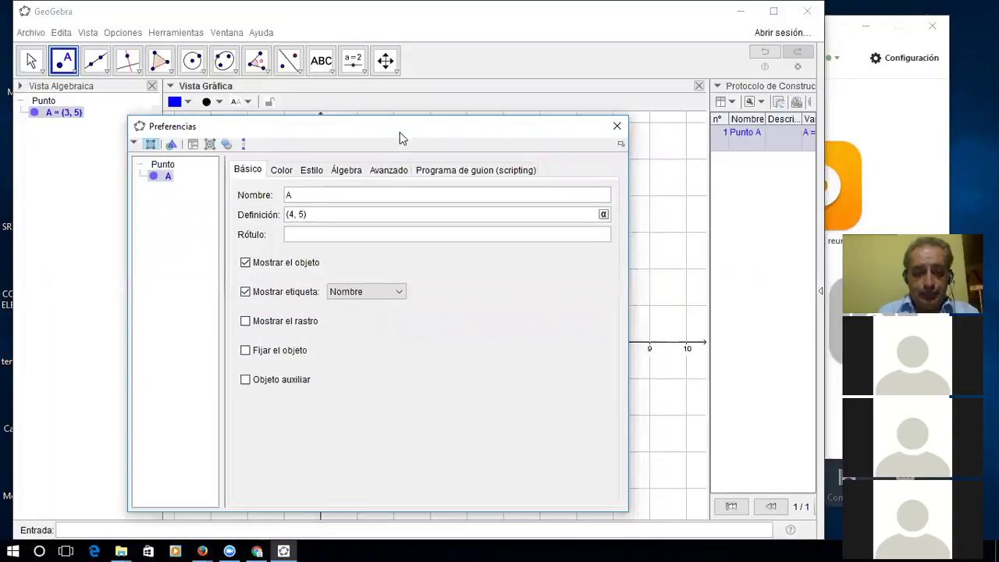
left_click(620, 123)
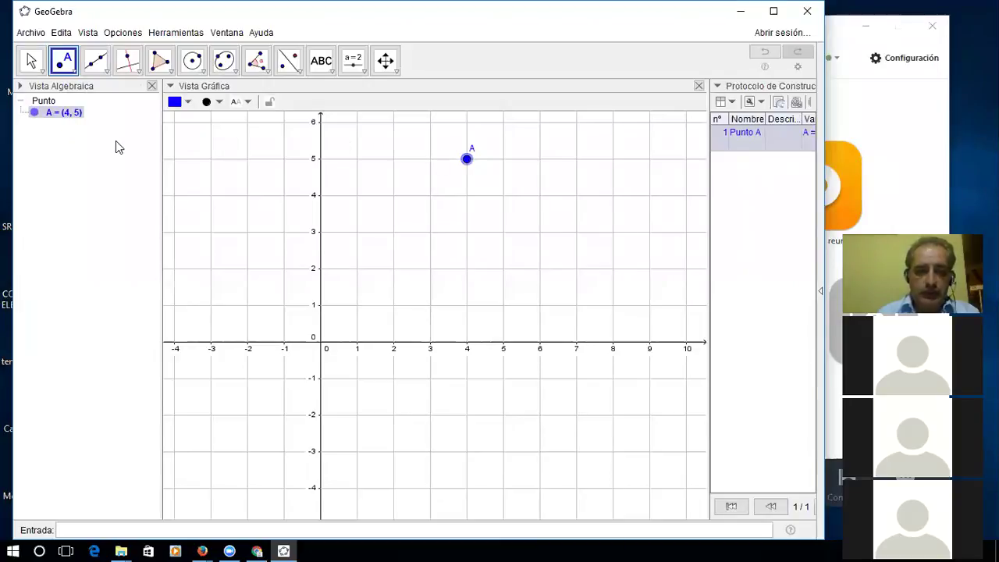
Reopen point A's properties and switch Mostrar el objeto off and on, leaving the point shown
right_click(68, 113)
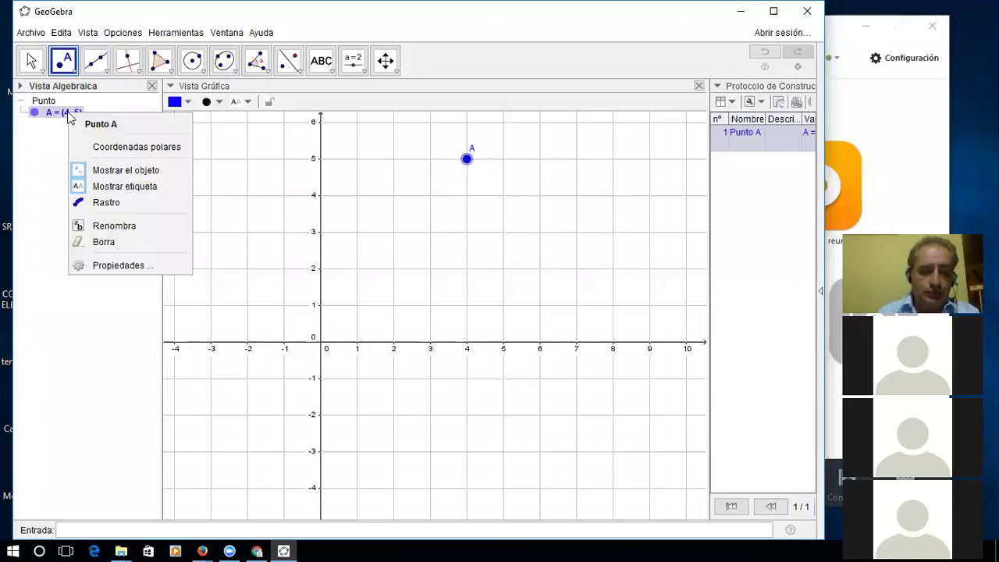
left_click(127, 264)
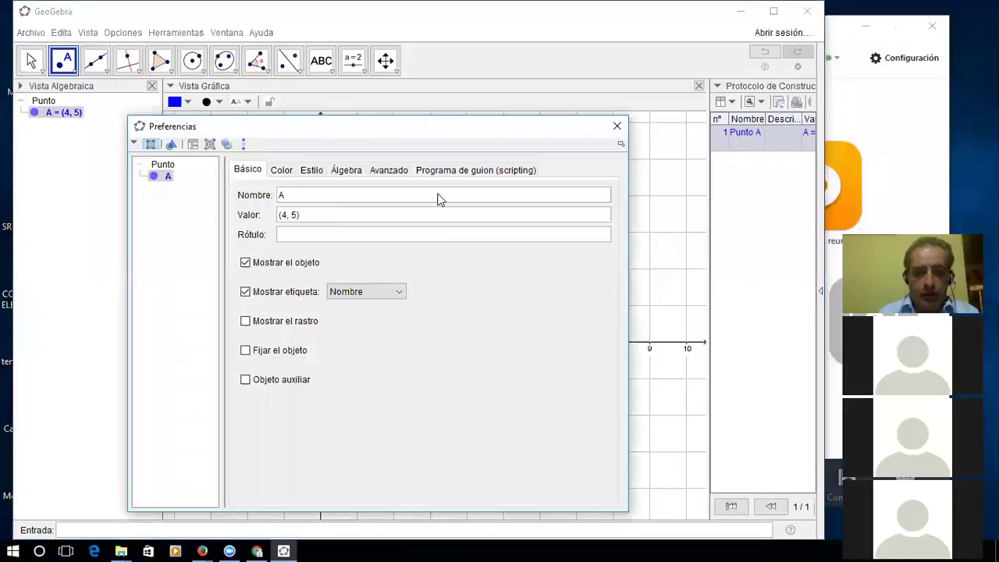
left_click_drag(467, 129, 501, 230)
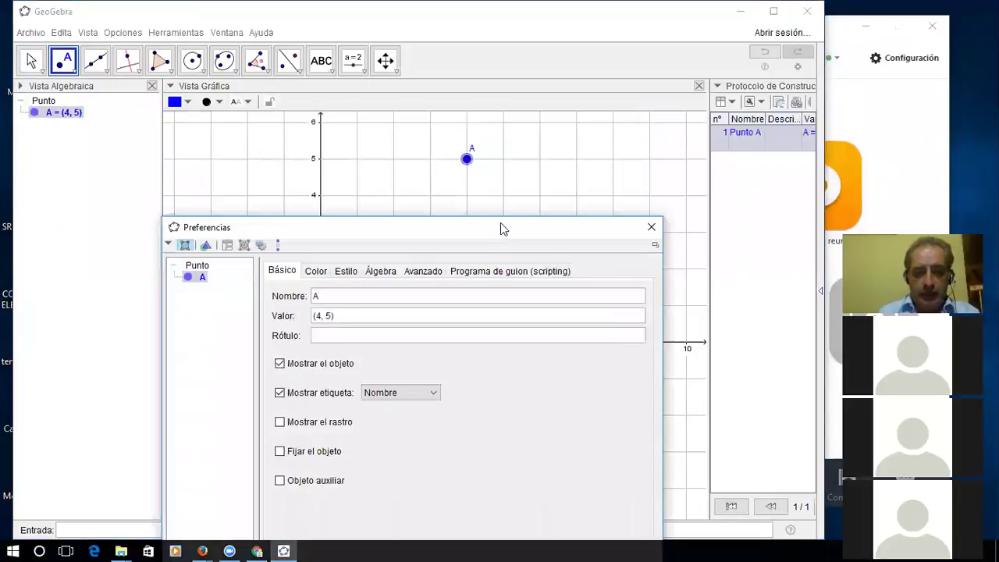
left_click(280, 364)
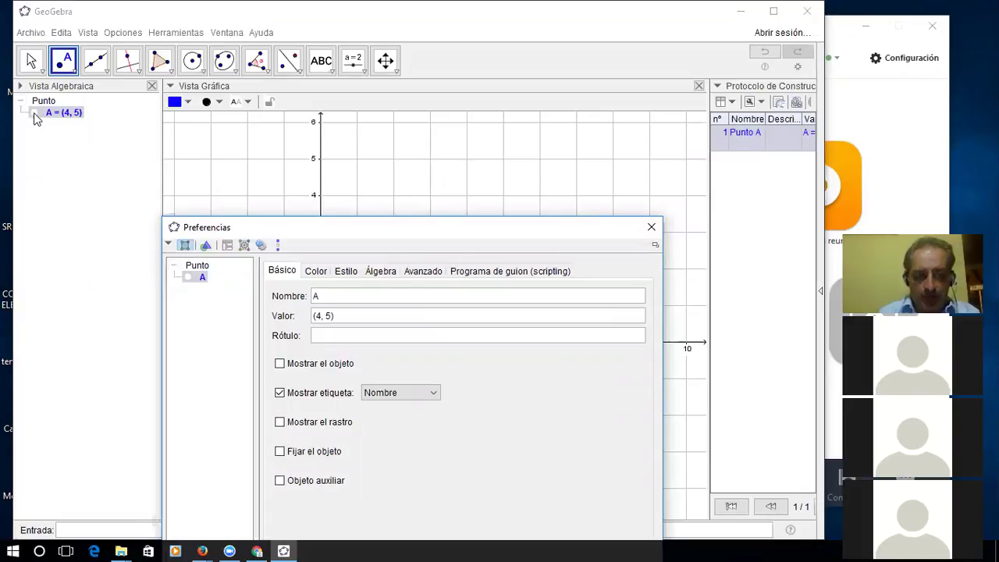
left_click(279, 363)
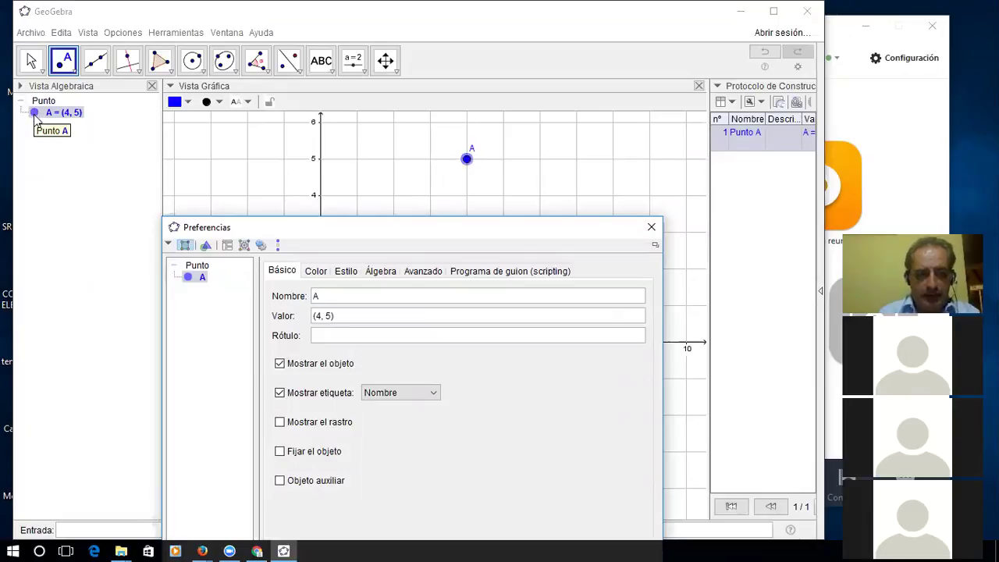
left_click(281, 364)
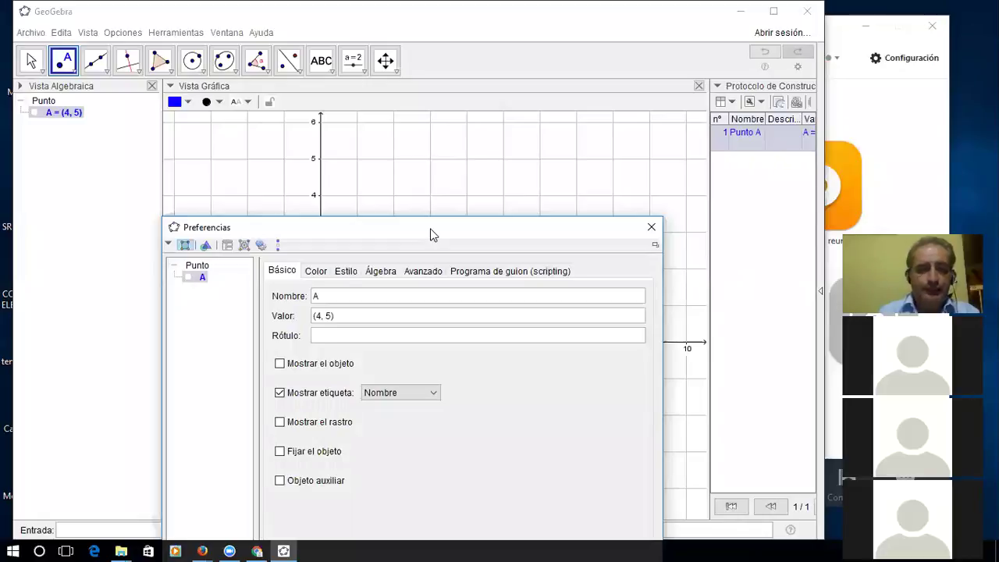
left_click_drag(430, 232, 437, 273)
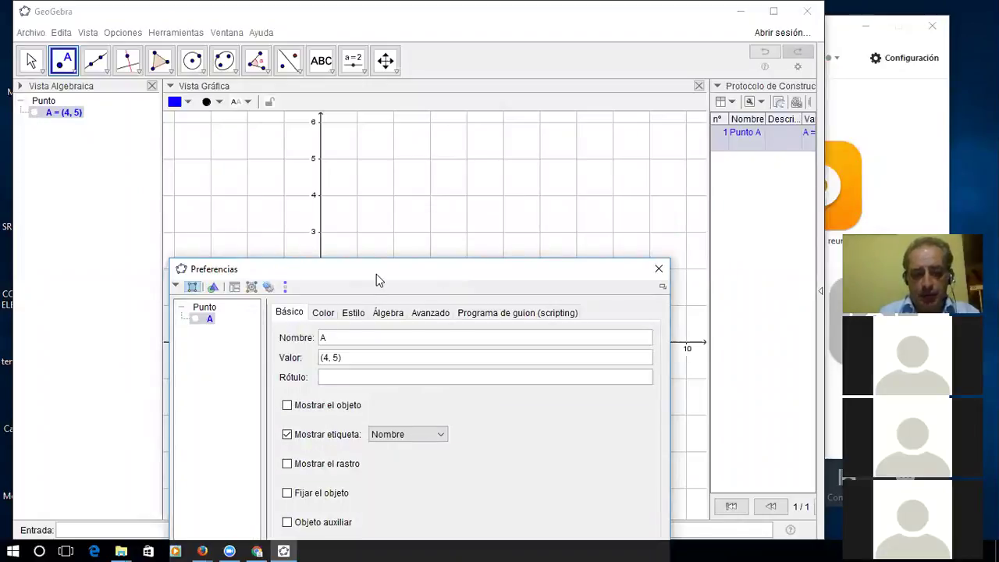
left_click_drag(376, 274, 385, 229)
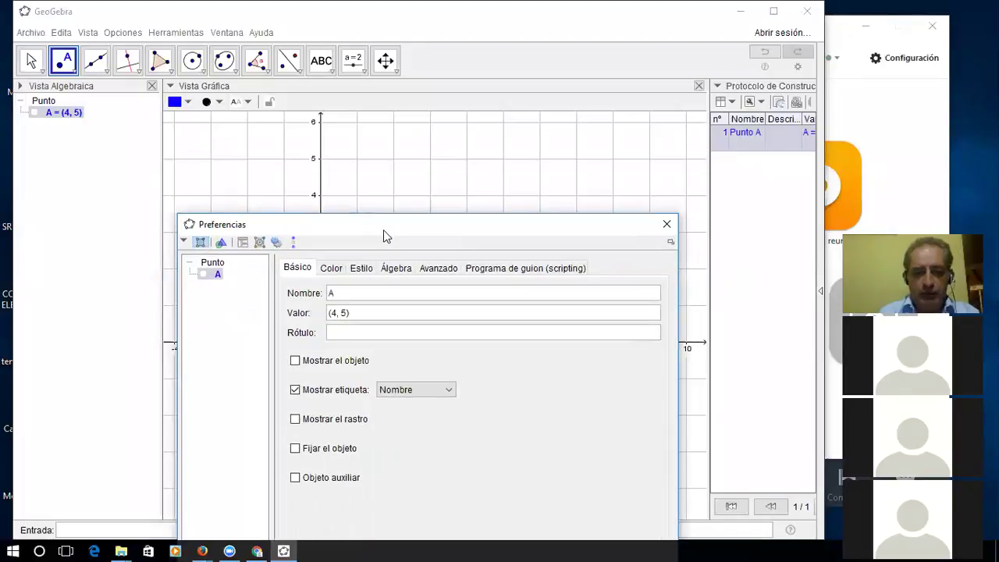
left_click(296, 361)
left_click(296, 361)
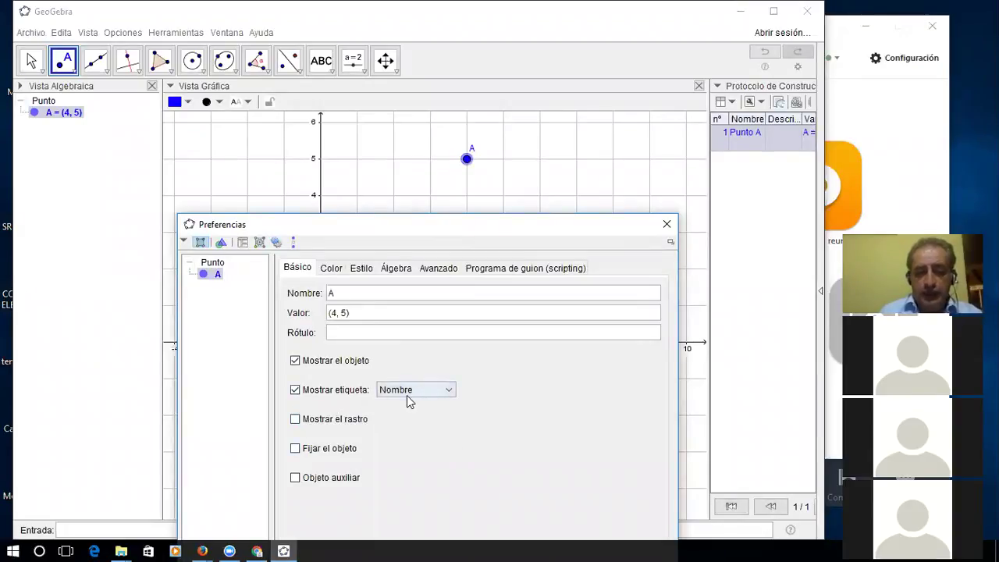
Try point A's label display with Nombre y valor and with Valor
left_click(450, 390)
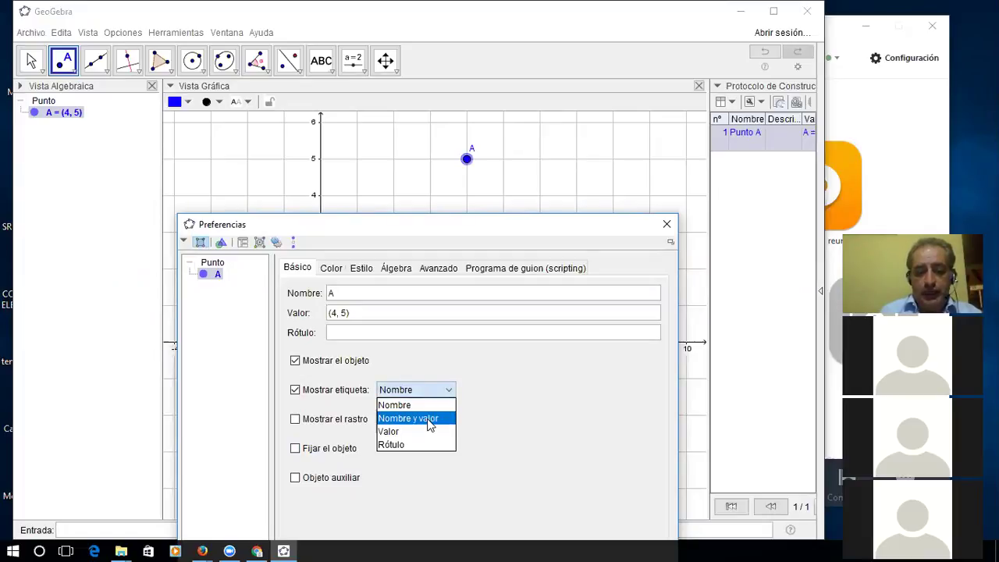
left_click(428, 420)
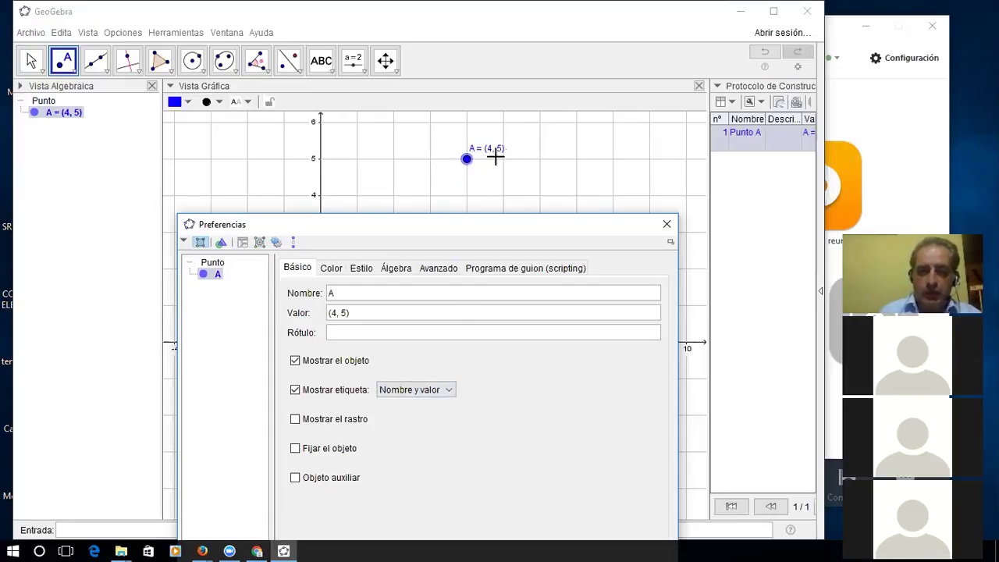
left_click(448, 390)
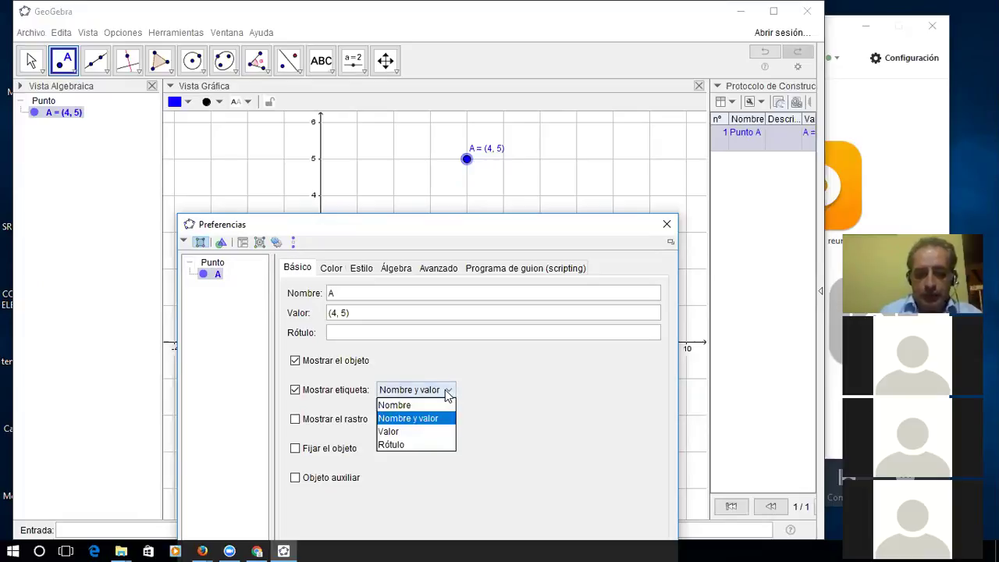
left_click(408, 432)
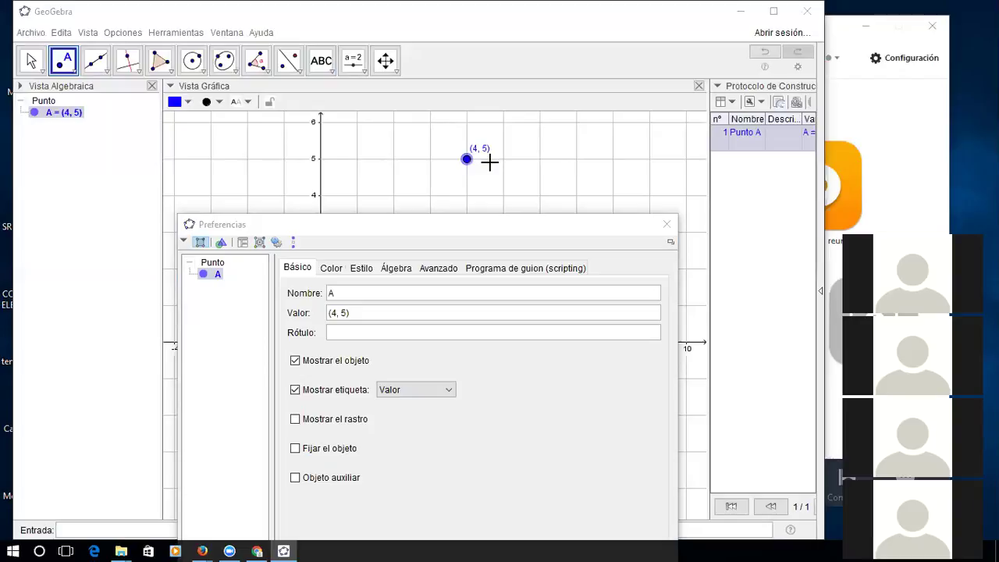
Set point A's label to show its Rótulo, enter the caption Punto-inicial, and close the properties
left_click(447, 391)
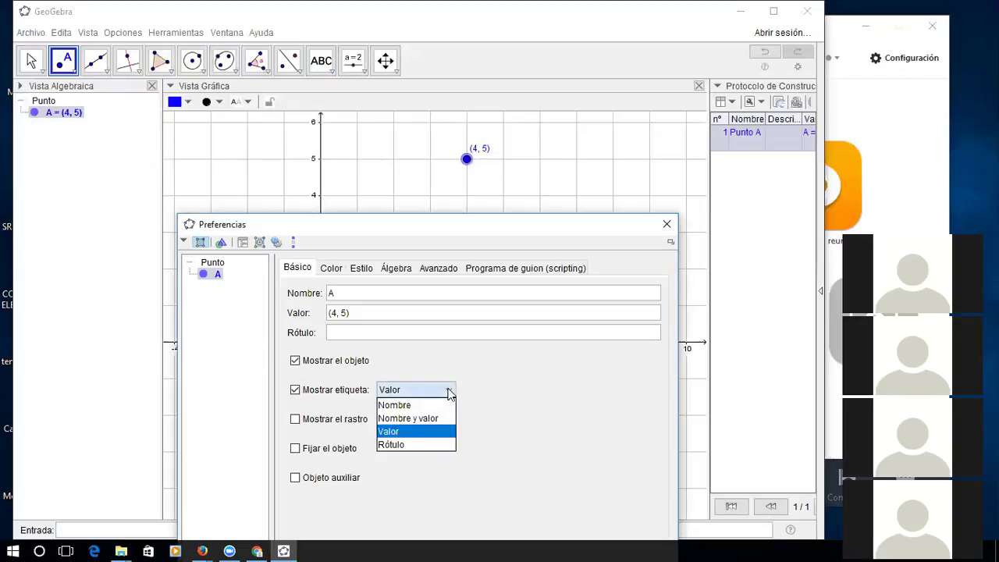
left_click(409, 446)
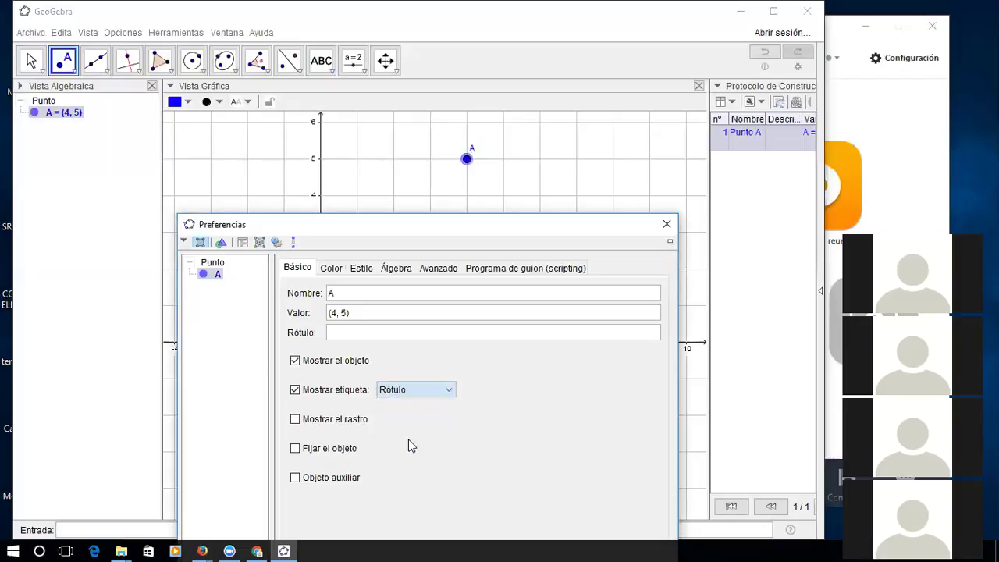
left_click(353, 334)
type("Punto-inicial")
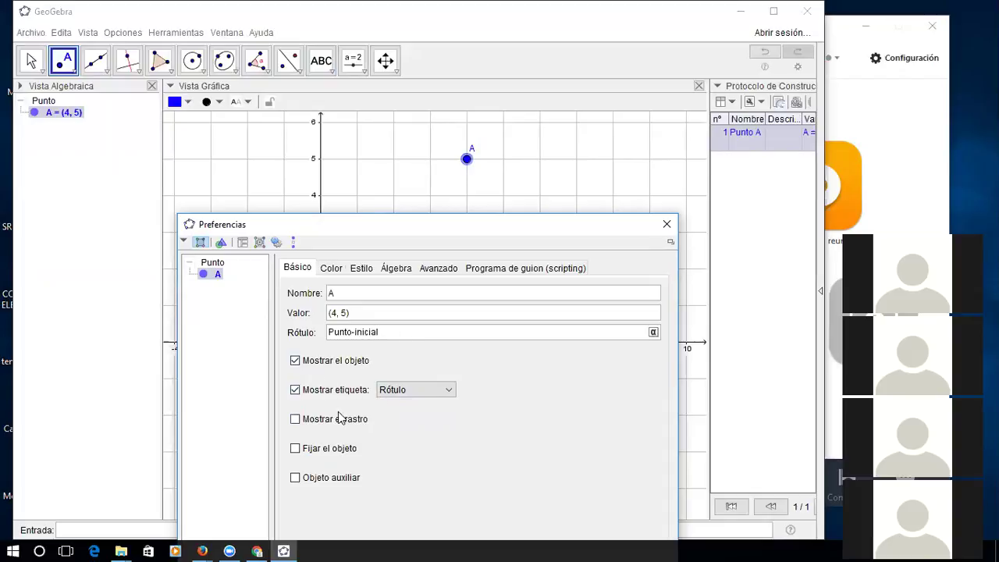
left_click_drag(546, 234, 504, 122)
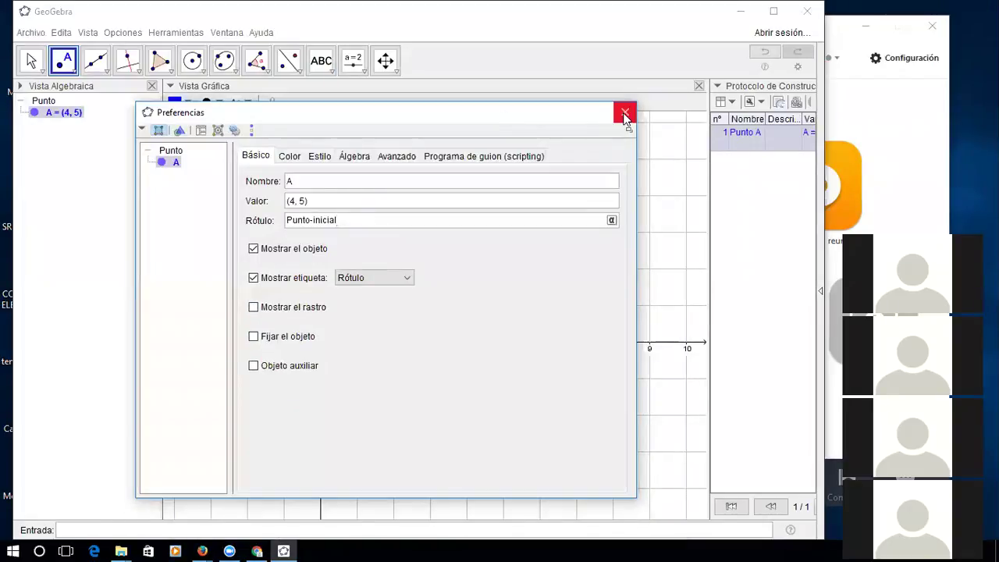
left_click(625, 116)
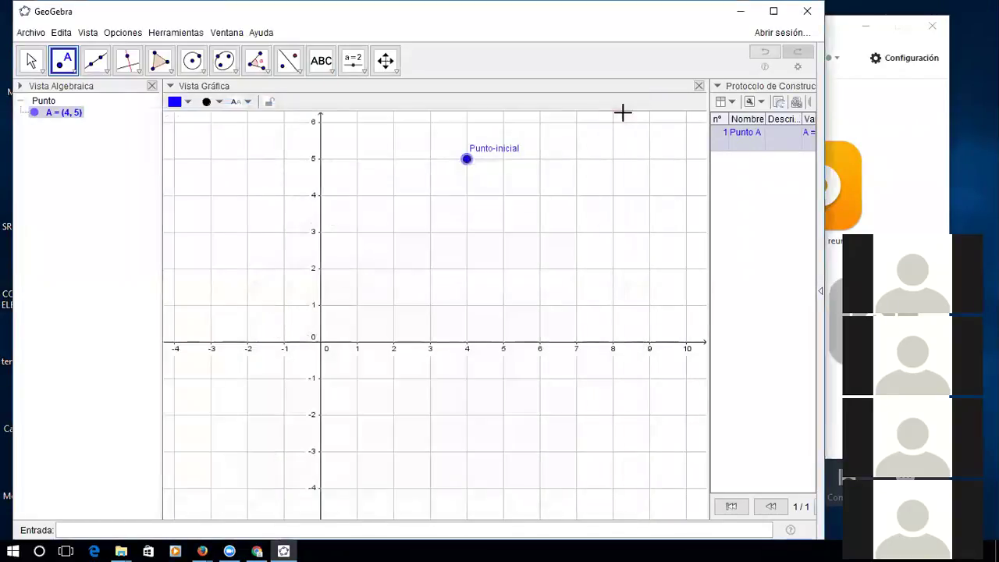
Reopen point A's properties from the graphics view and set its label to Nombre y valor
right_click(466, 162)
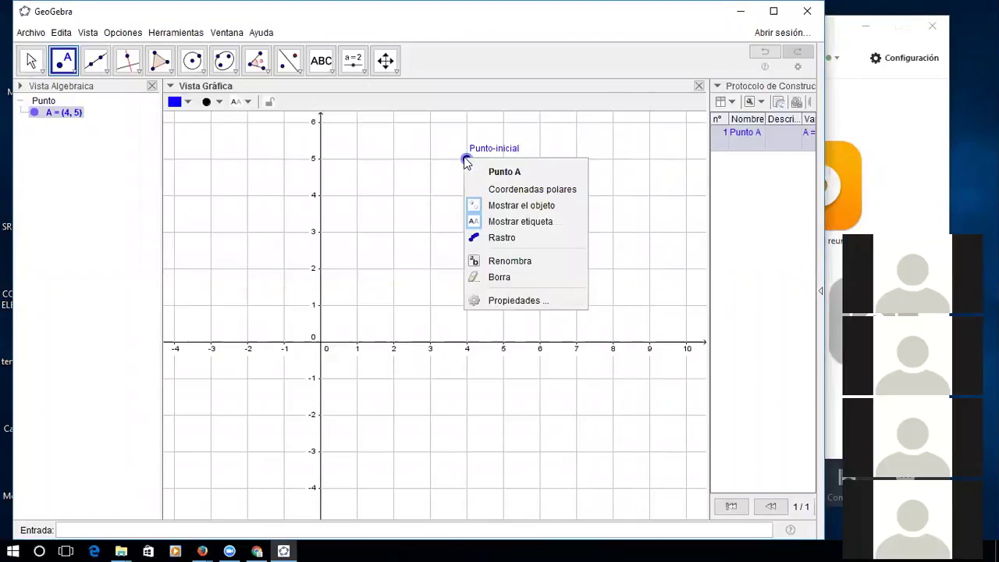
left_click(504, 300)
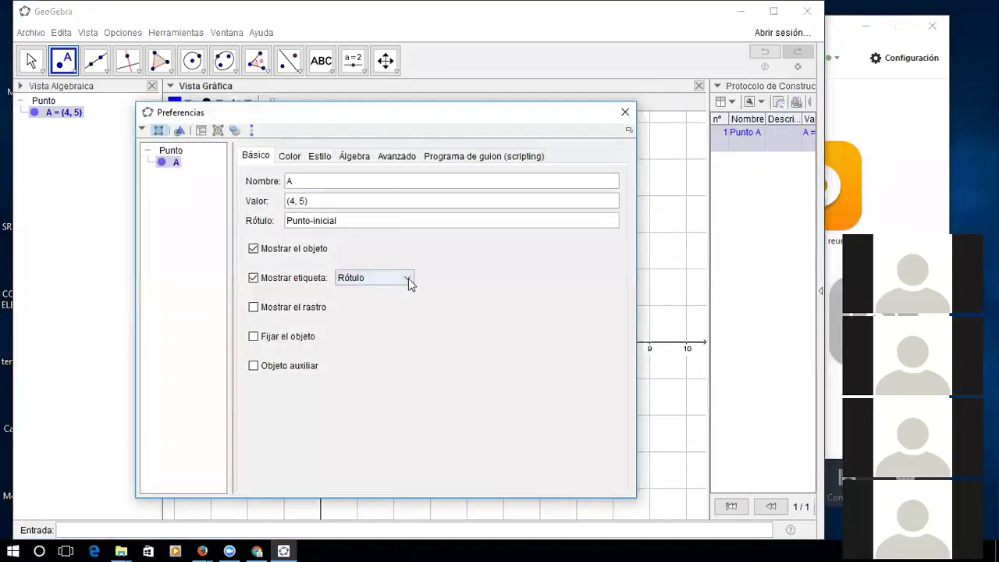
left_click(407, 279)
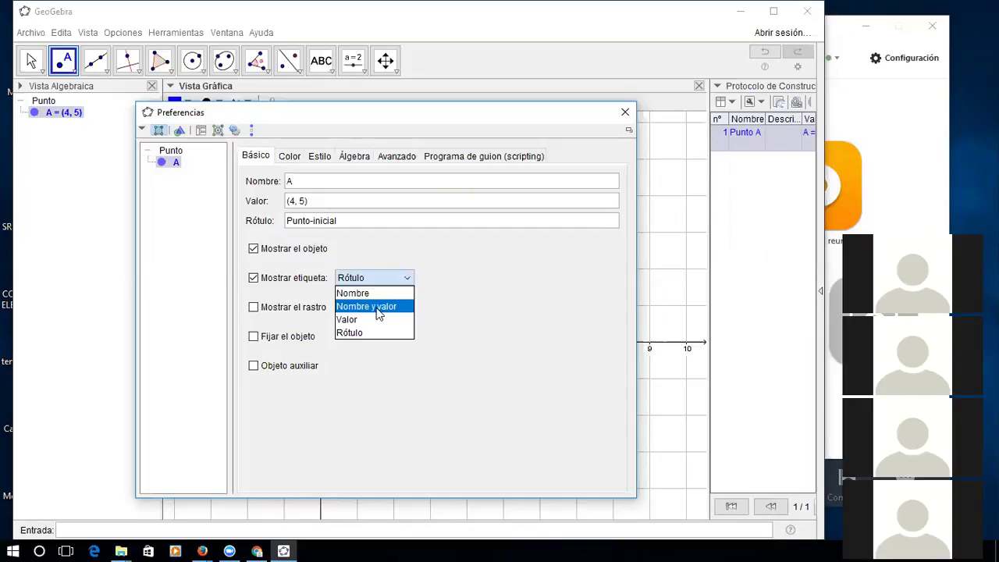
left_click(376, 308)
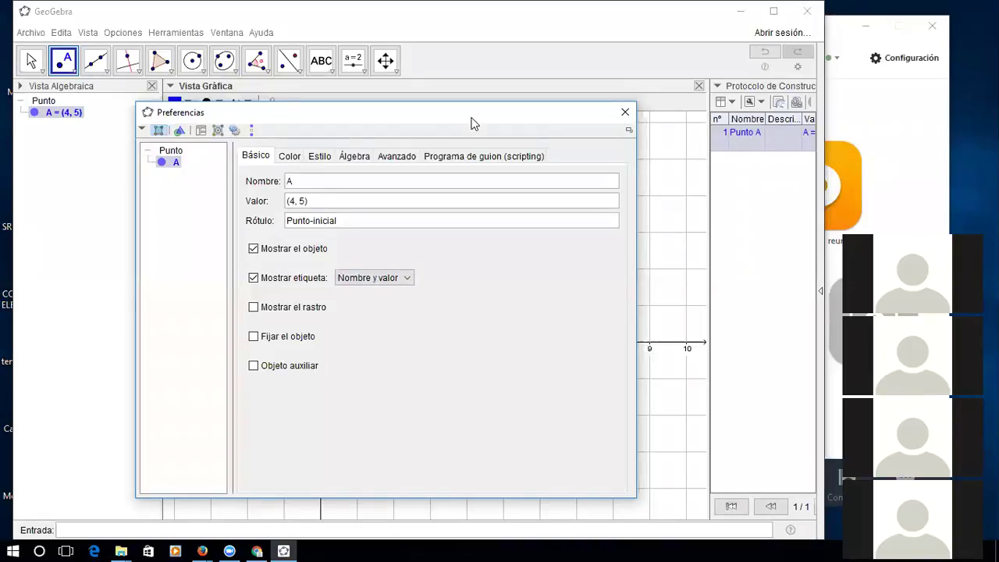
left_click_drag(472, 124, 479, 244)
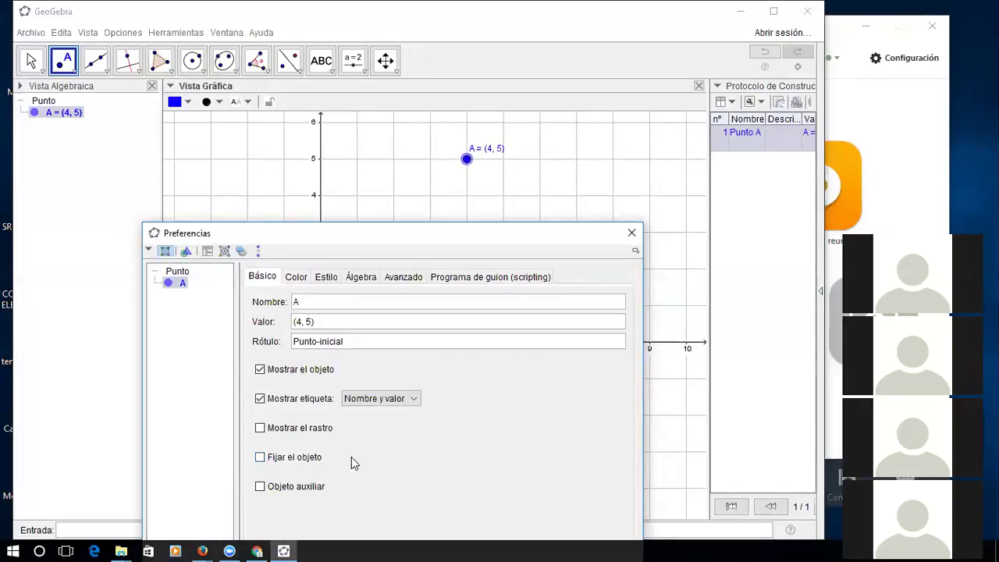
Try orange and red as point A's color, and set it back to blue (0, 0, 255)
left_click(298, 278)
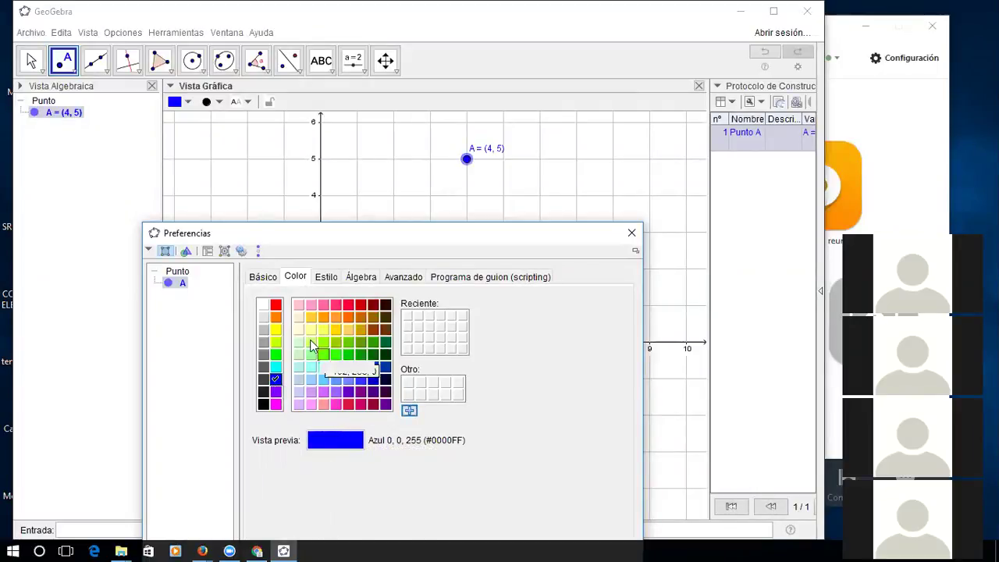
left_click(275, 317)
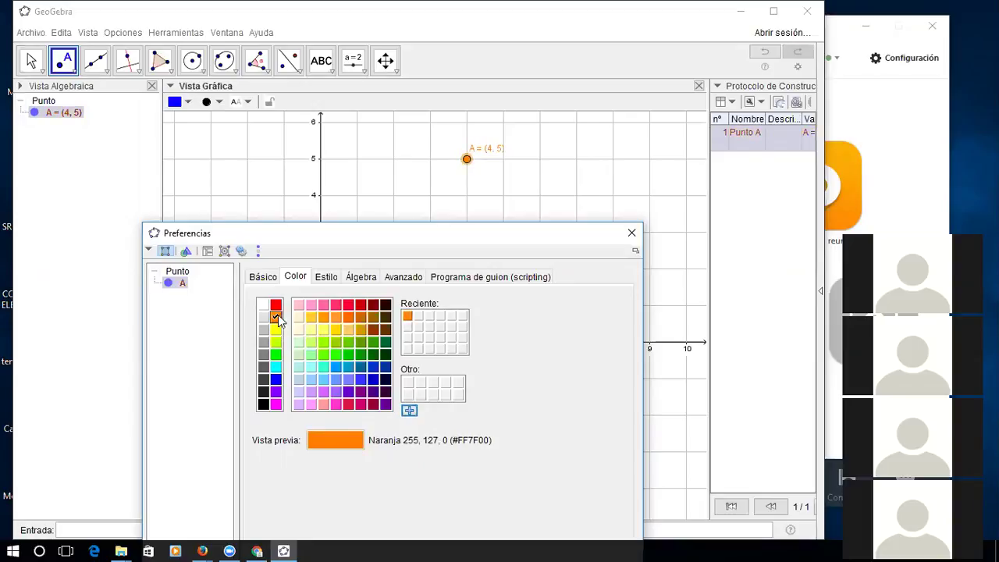
left_click(276, 307)
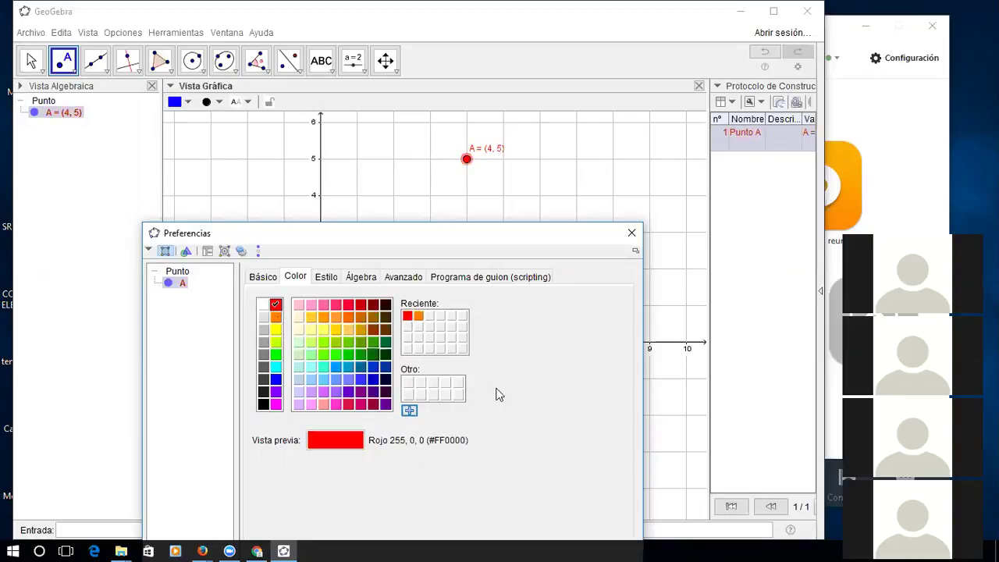
left_click(275, 380)
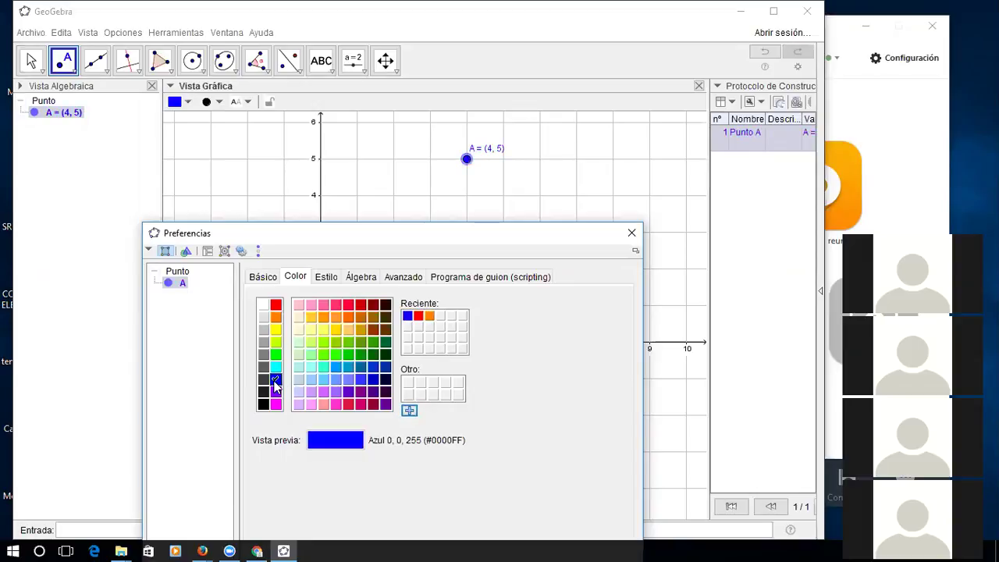
Set point A's size (Tamaño del punto) to 3
left_click(326, 278)
left_click_drag(330, 320, 297, 327)
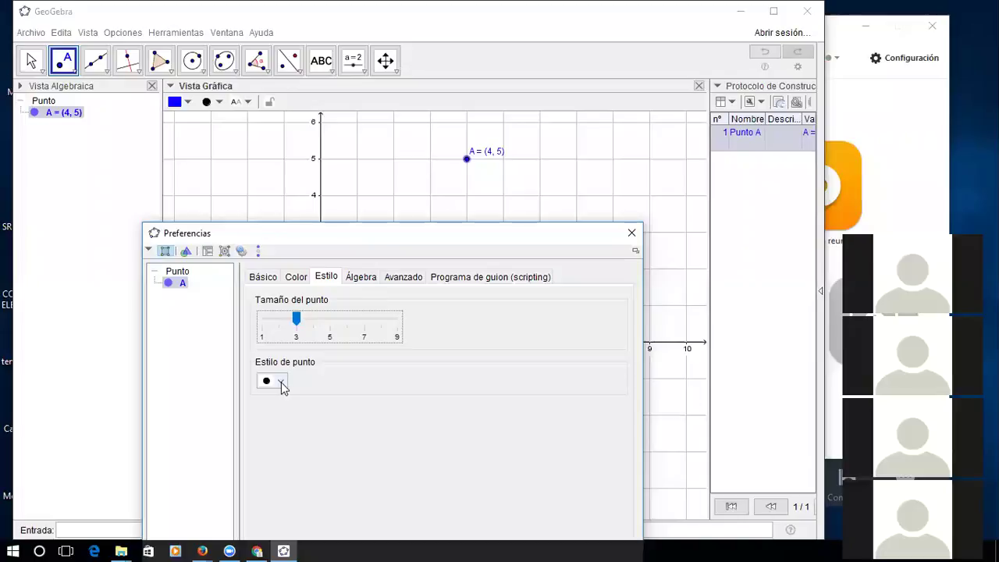
Try the hollow circle and cross styles for point A, and return it to the filled dot
left_click(282, 383)
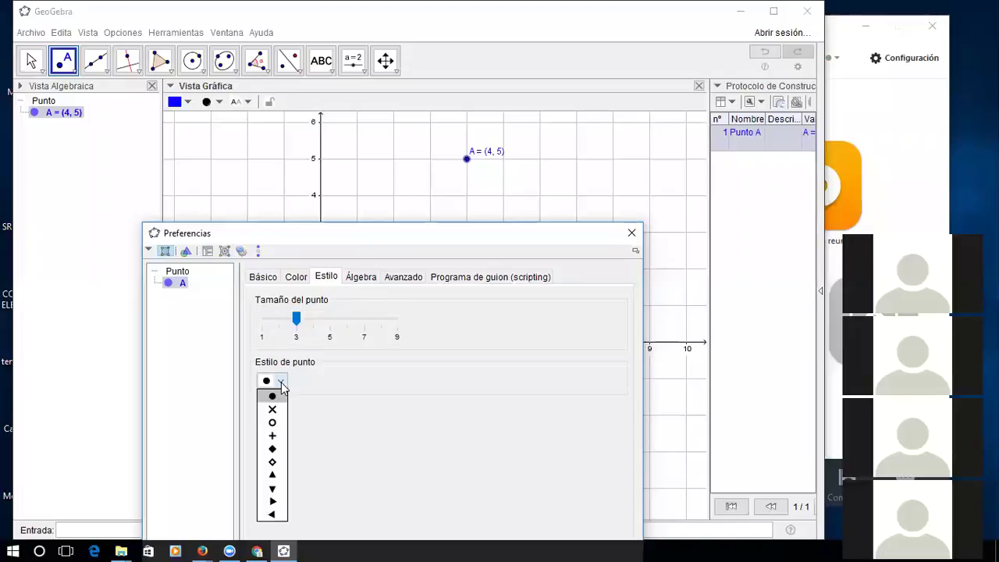
left_click(274, 423)
left_click(283, 387)
left_click(273, 411)
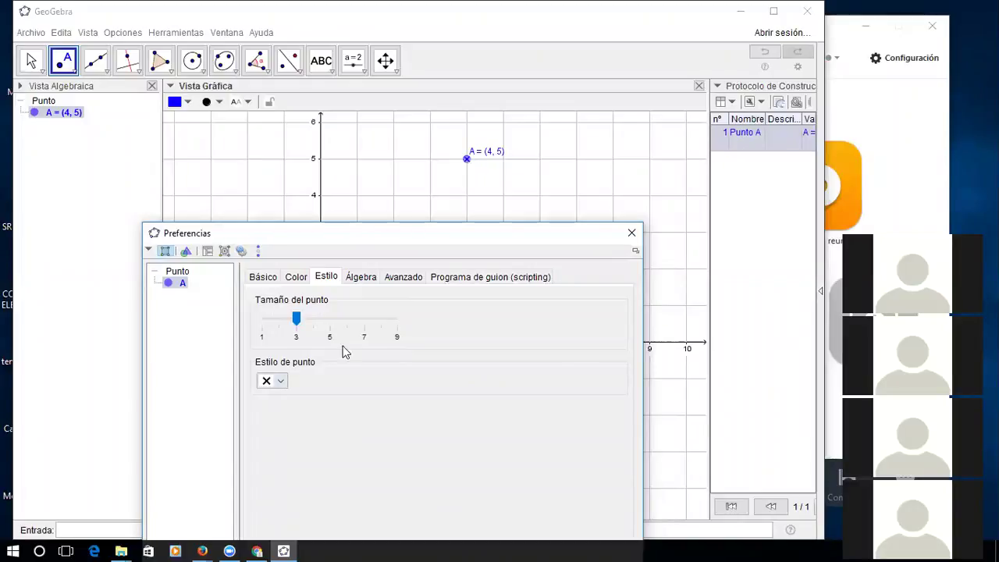
left_click(282, 382)
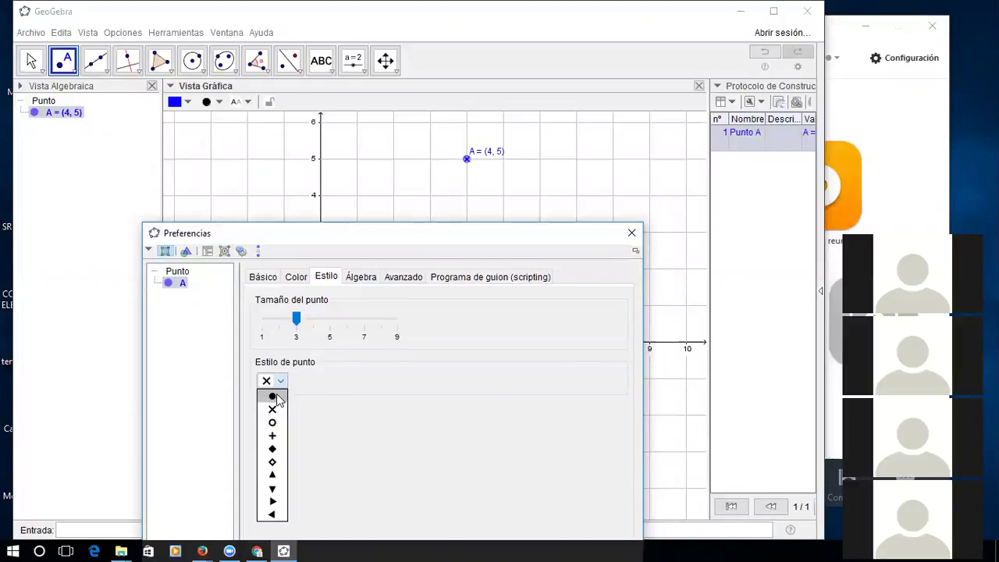
left_click(277, 397)
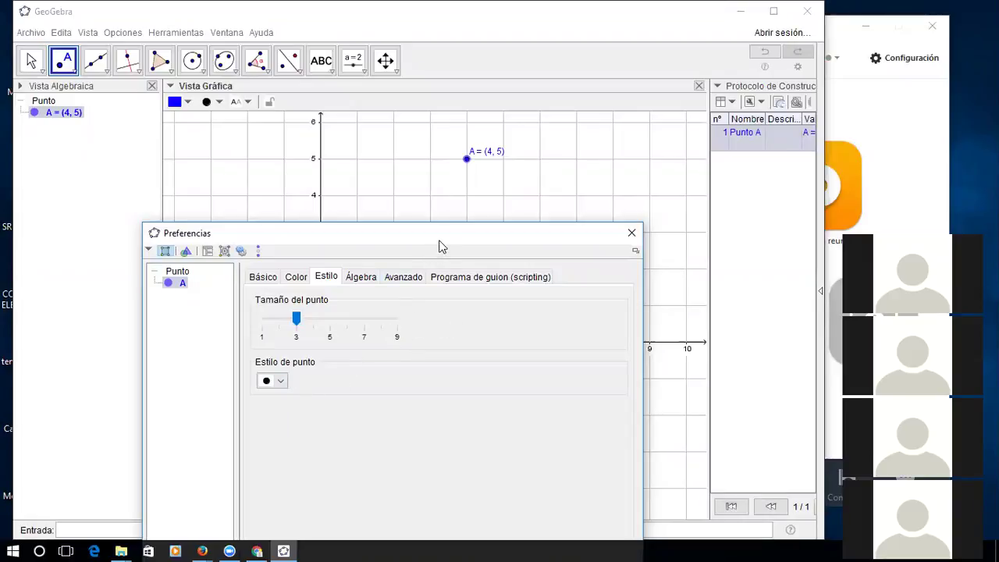
Reposition the Preferencias dialog and review point A's coordinate type and increment, plus its basic, color and style settings
left_click_drag(439, 242, 381, 133)
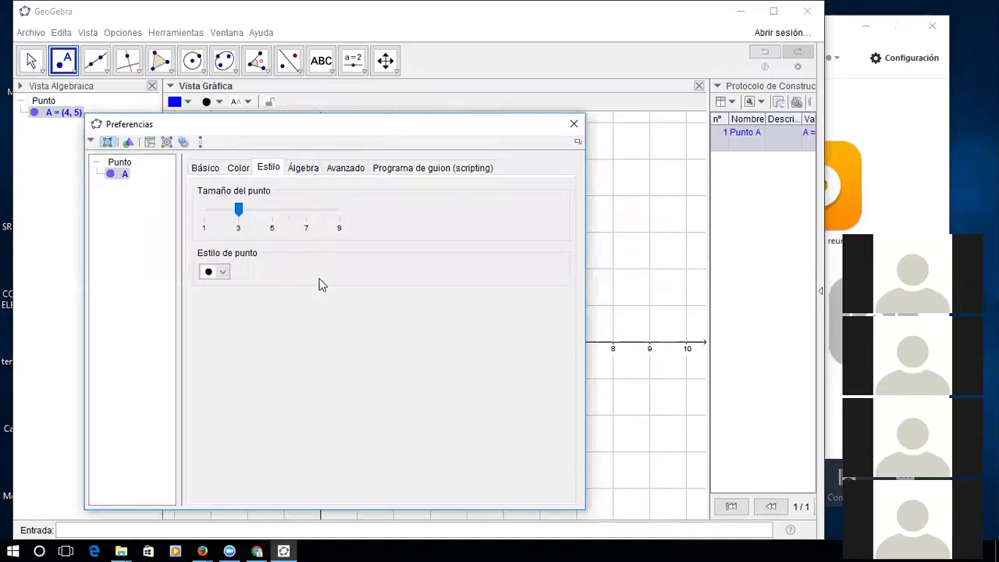
left_click(304, 169)
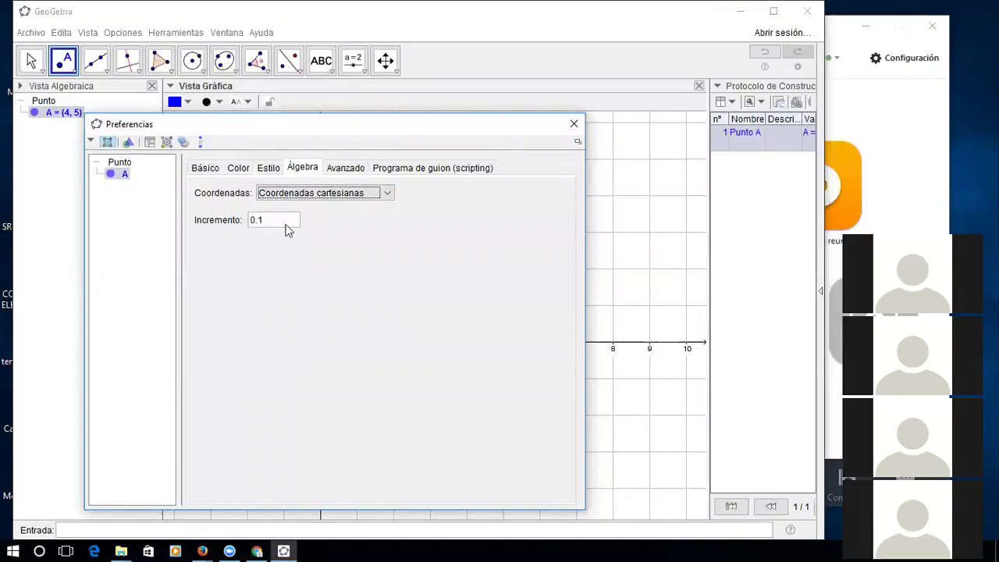
left_click(209, 173)
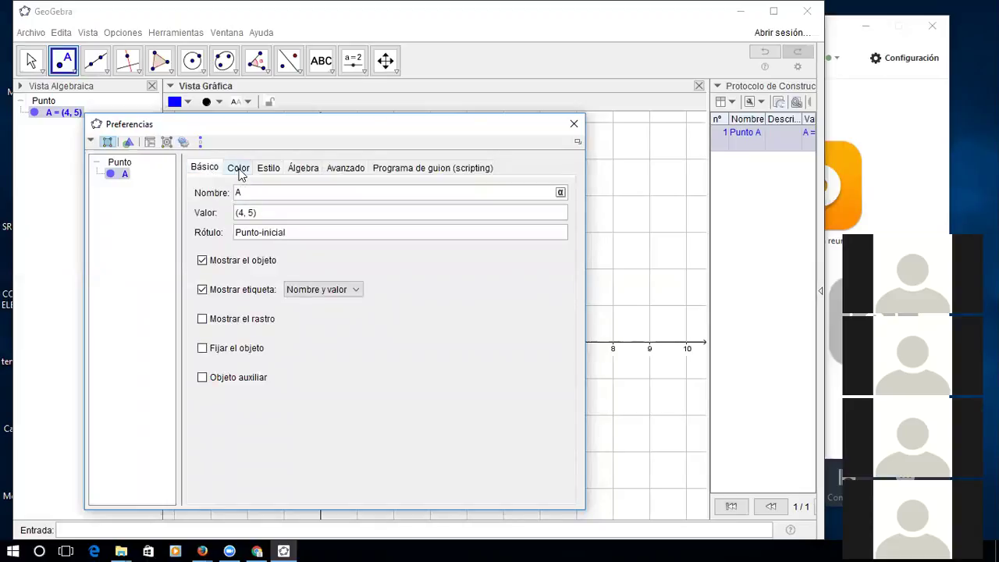
left_click(240, 173)
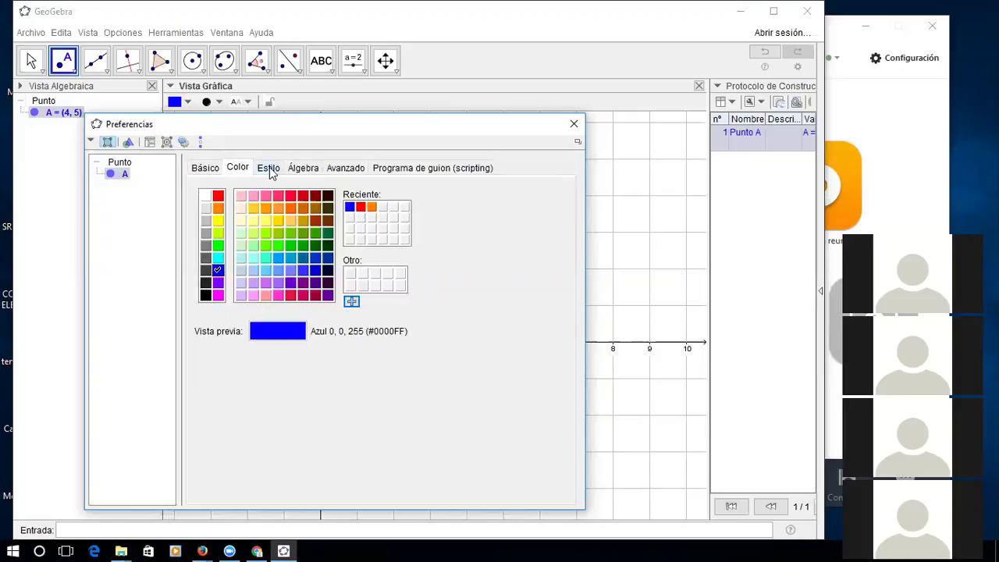
left_click(271, 172)
left_click(208, 170)
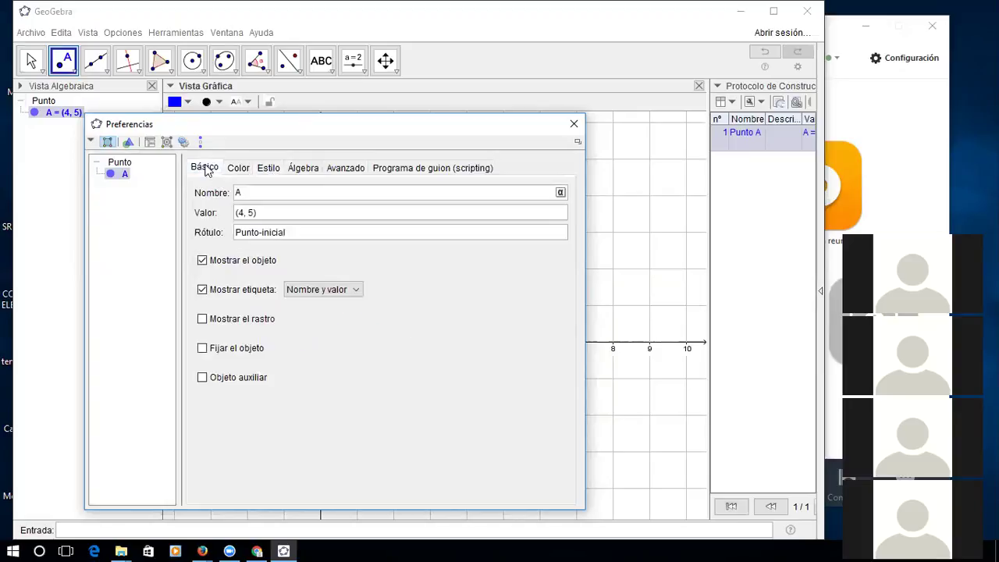